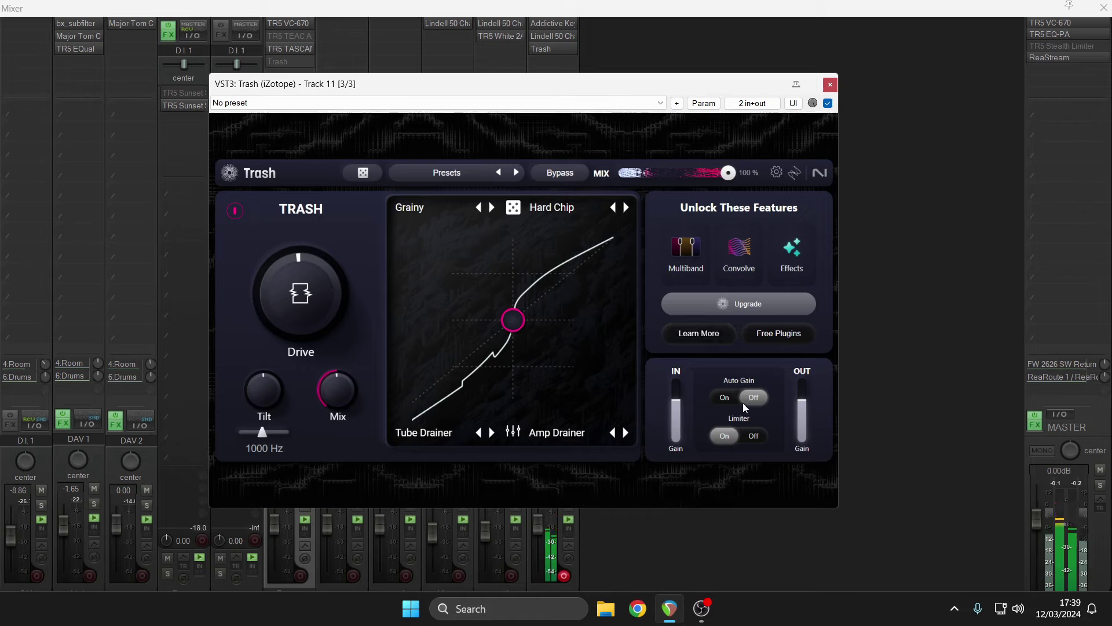
- Turn on Auto Gain and raise the distortion's Drive to 0.68 and its Mix to 1.00
click(728, 398)
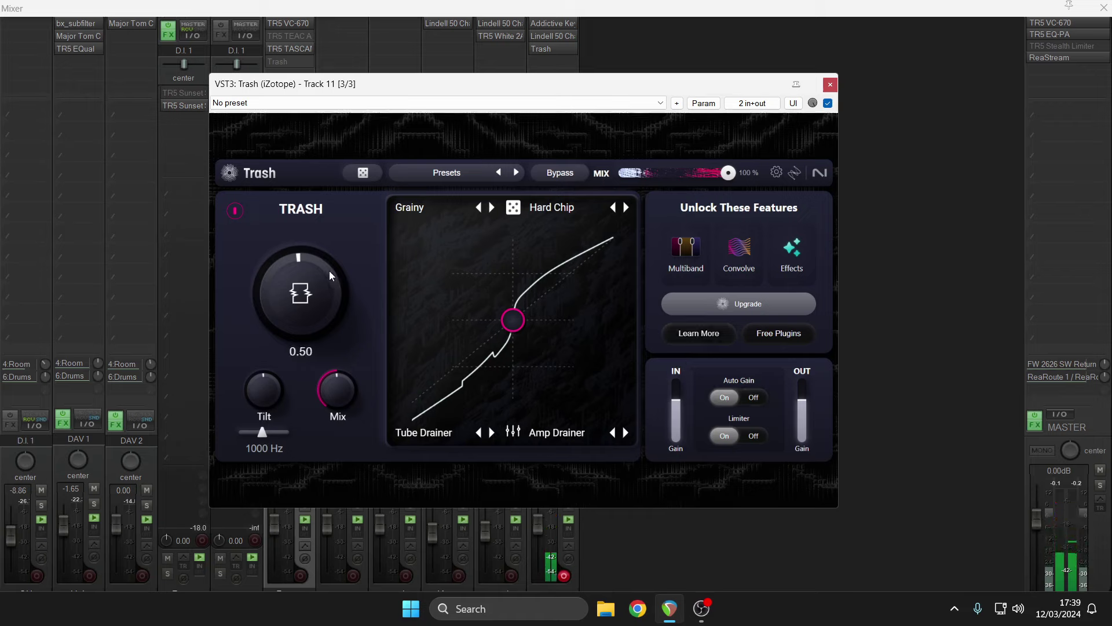
drag(327, 267, 303, 223)
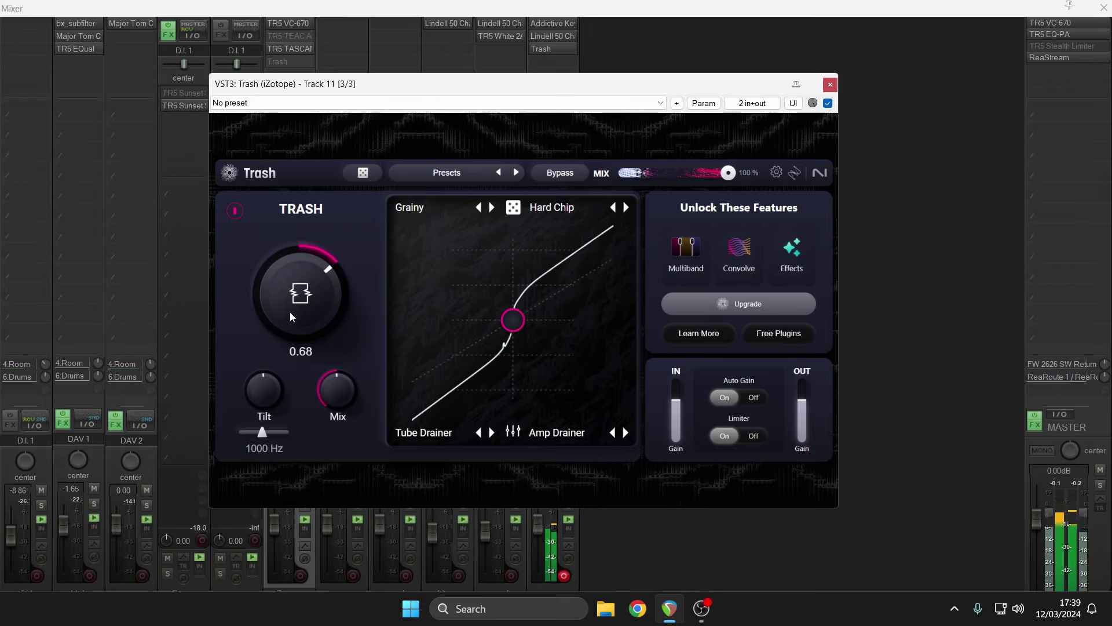
drag(329, 393, 339, 203)
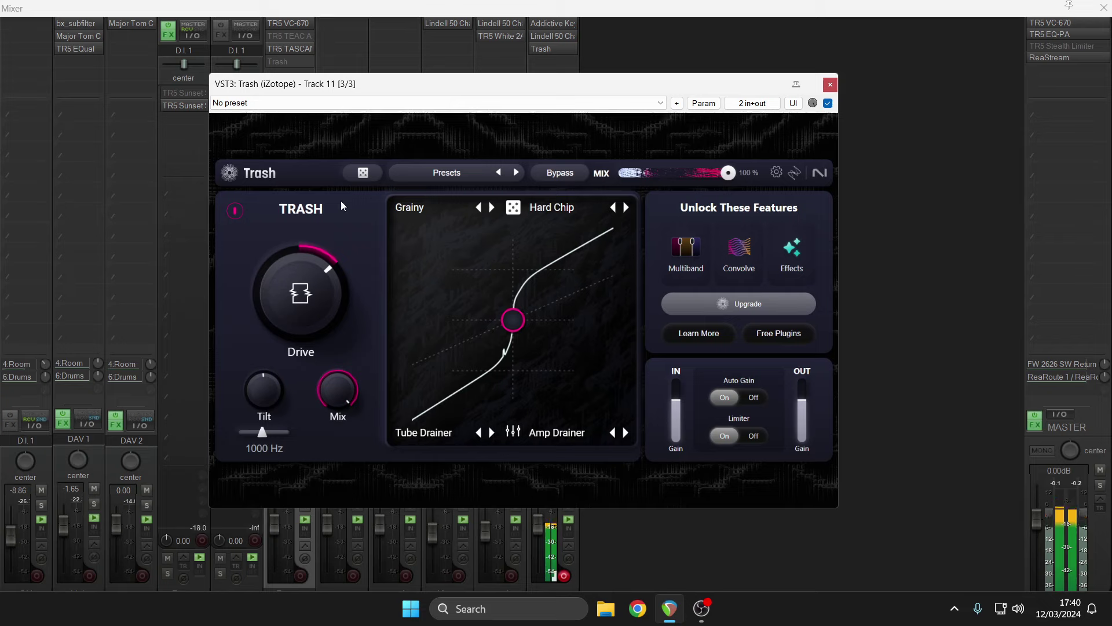
- Set the Tilt to -3.20 at 6063 Hz and move the distortion blend point to the Grainy corner, ending at the Hard Chip corner
mouse_move(284, 390)
drag(267, 433, 282, 438)
scroll(267, 413, down, 6)
drag(512, 320, 411, 223)
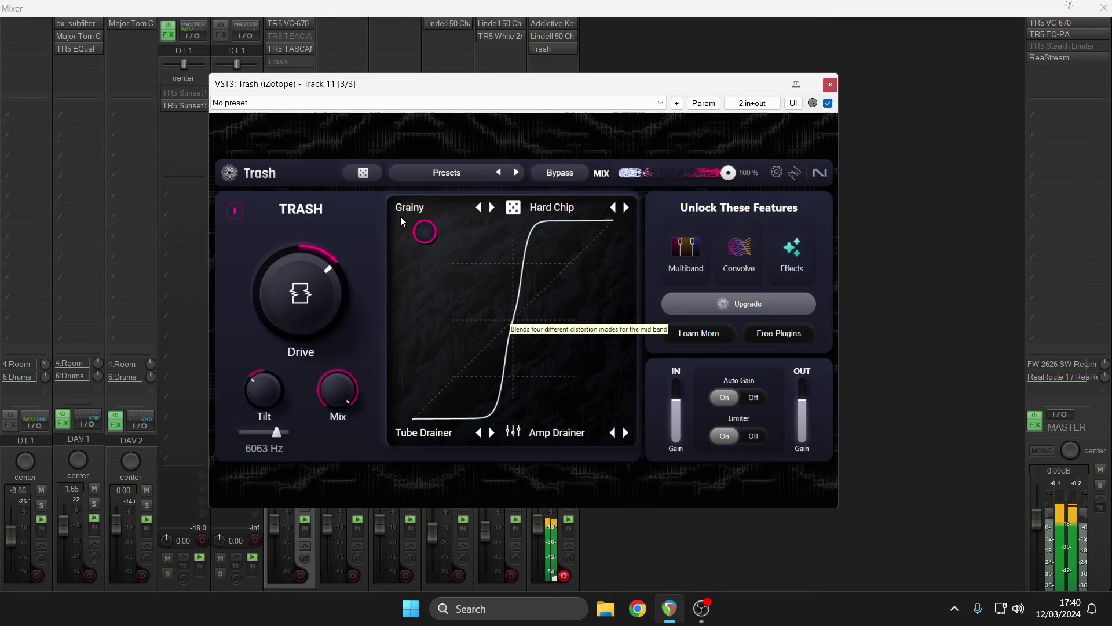
drag(400, 219, 641, 225)
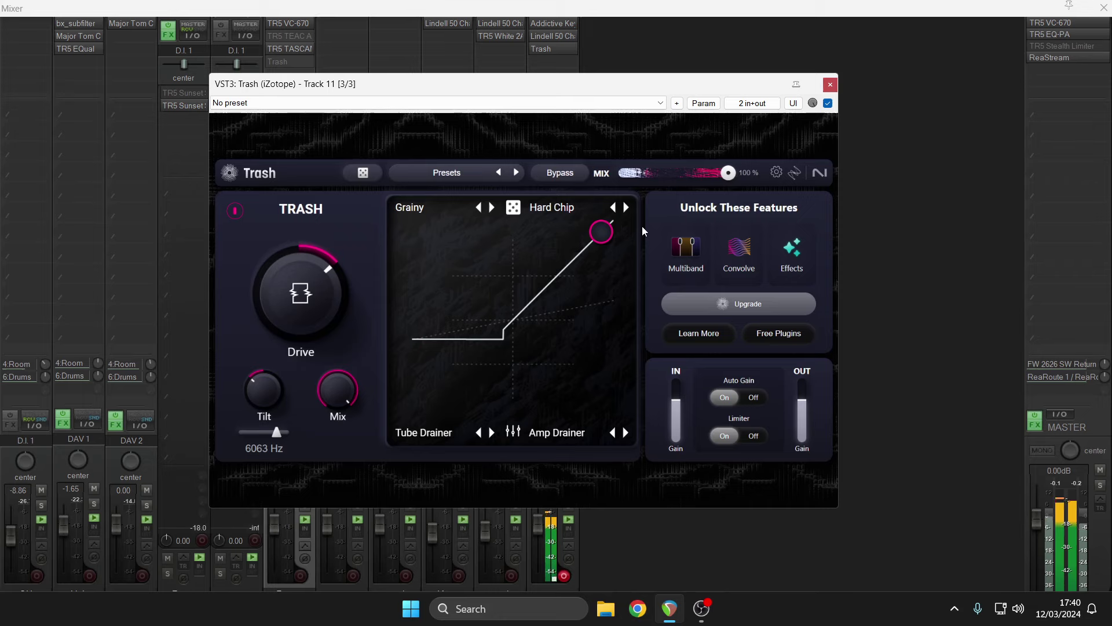
- Set the Tilt to -1.20 and move the blend point to the Amp Drainer corner, ending at the Tube Drainer corner
mouse_move(276, 385)
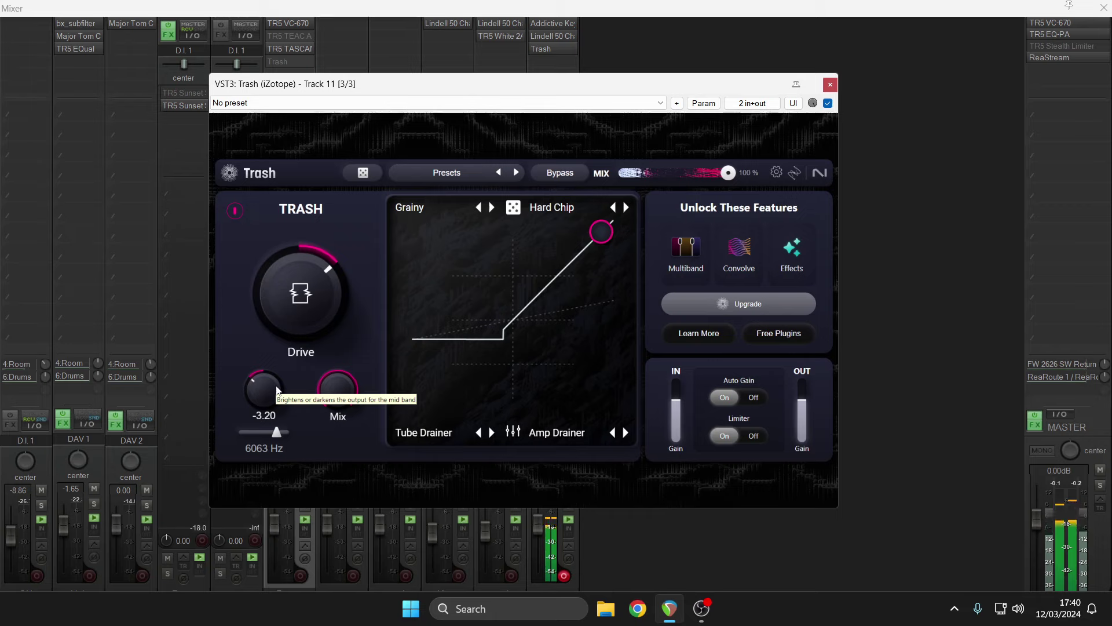
drag(277, 389, 274, 377)
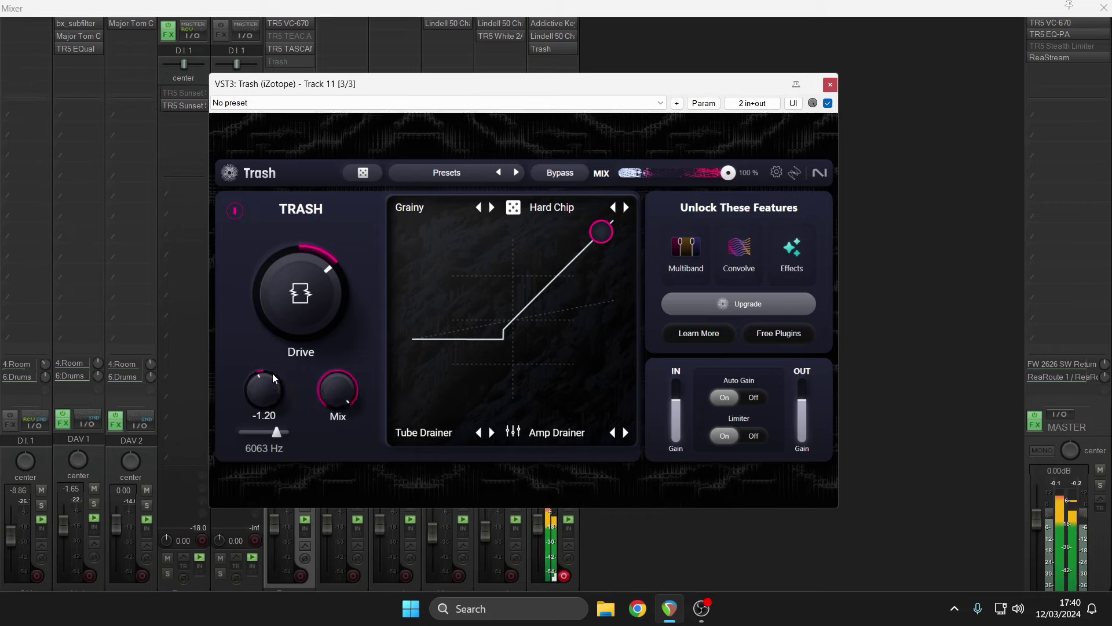
mouse_move(287, 318)
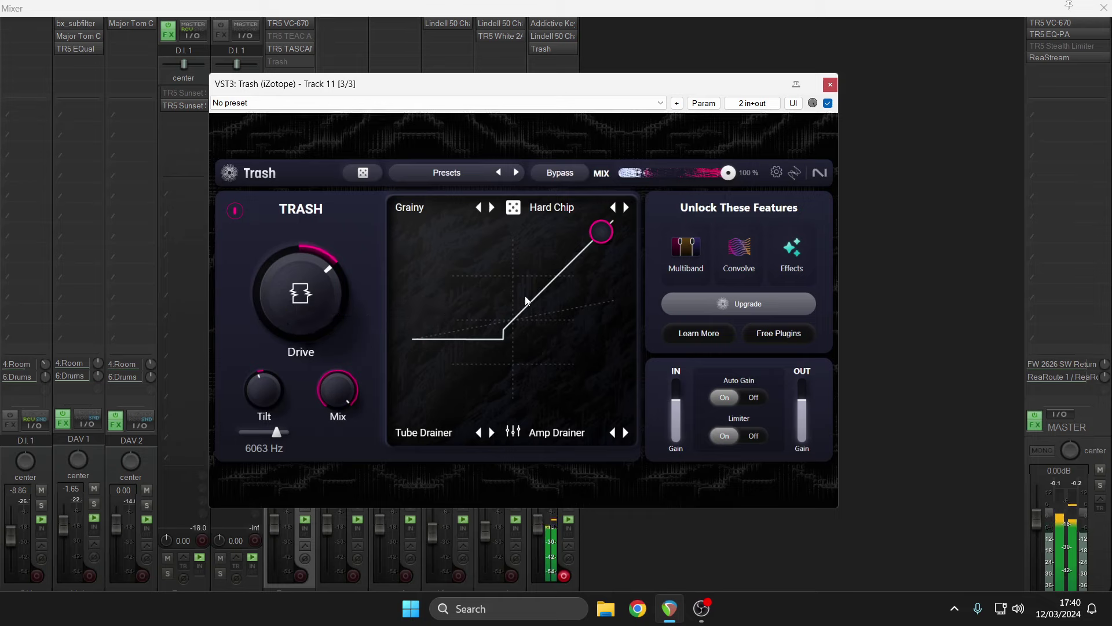
drag(596, 235, 596, 429)
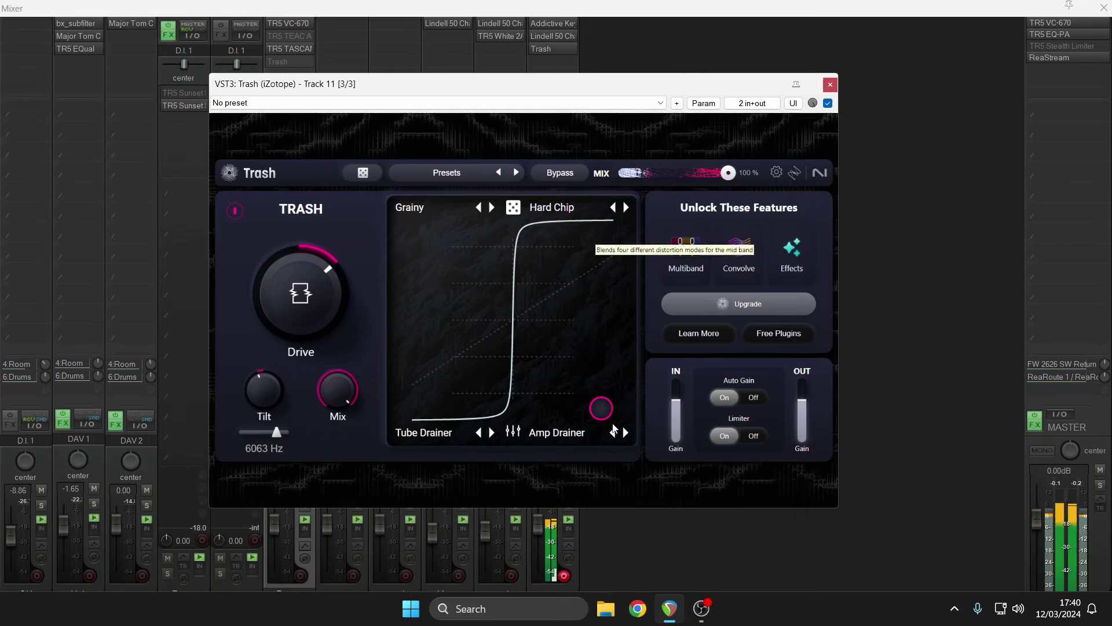
drag(614, 429, 412, 429)
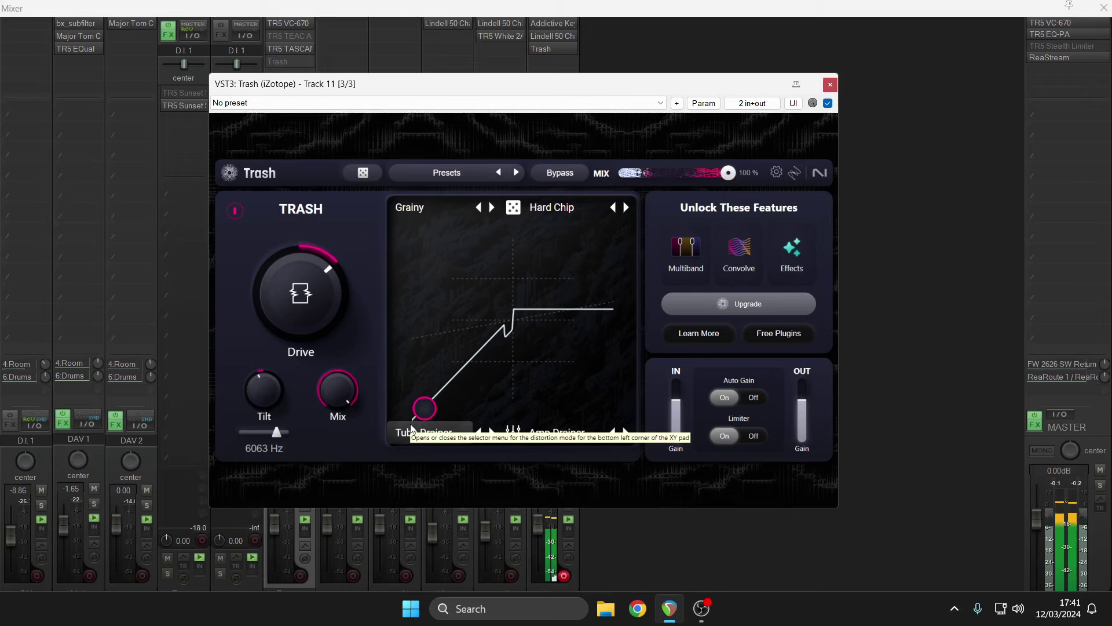
- Try the Drive modes Amperical and Cactus in place of Tube Drainer, settling on Capacity
click(454, 435)
click(454, 436)
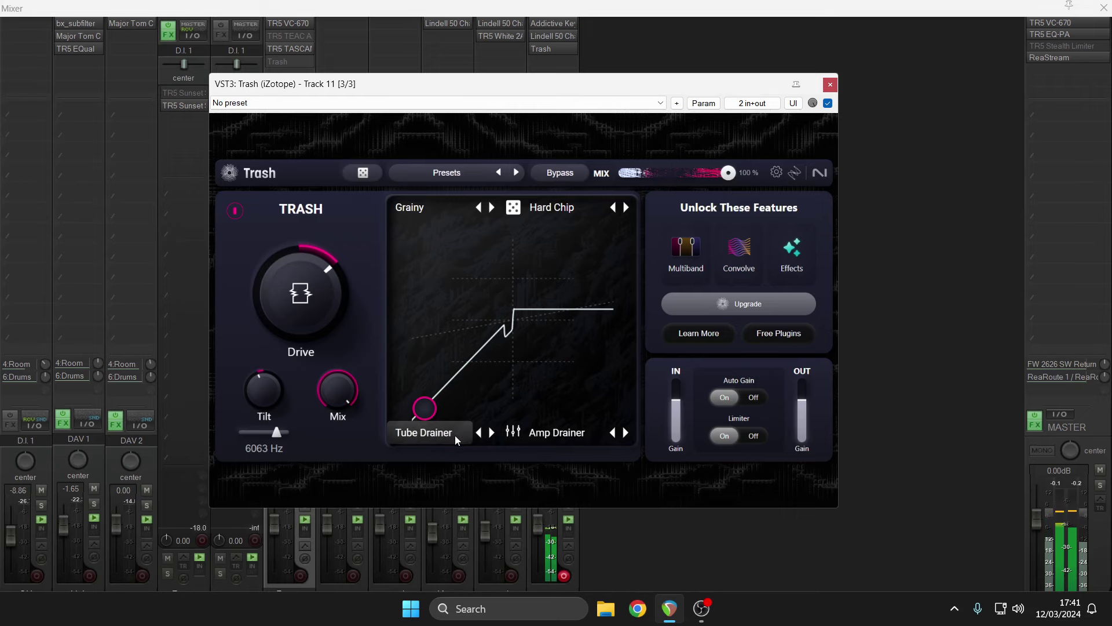
click(455, 437)
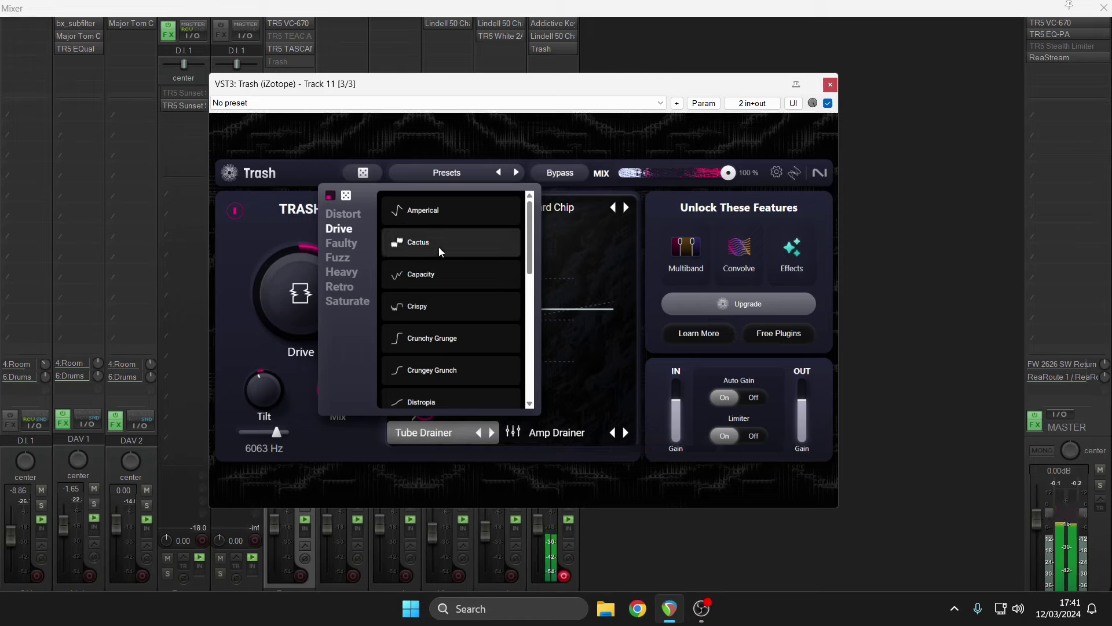
click(424, 215)
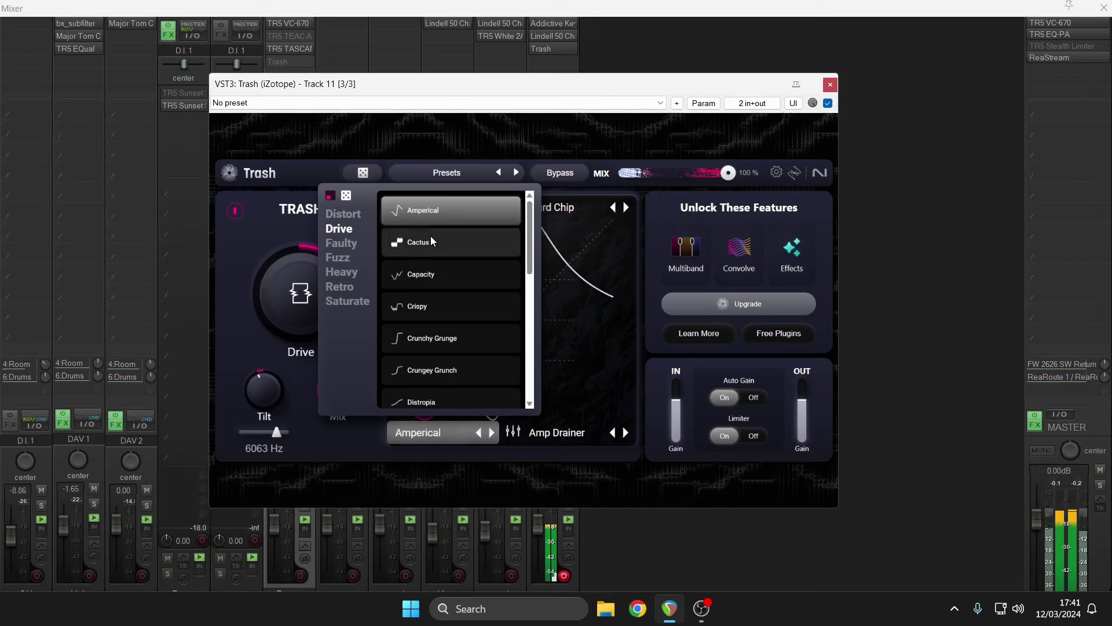
click(430, 238)
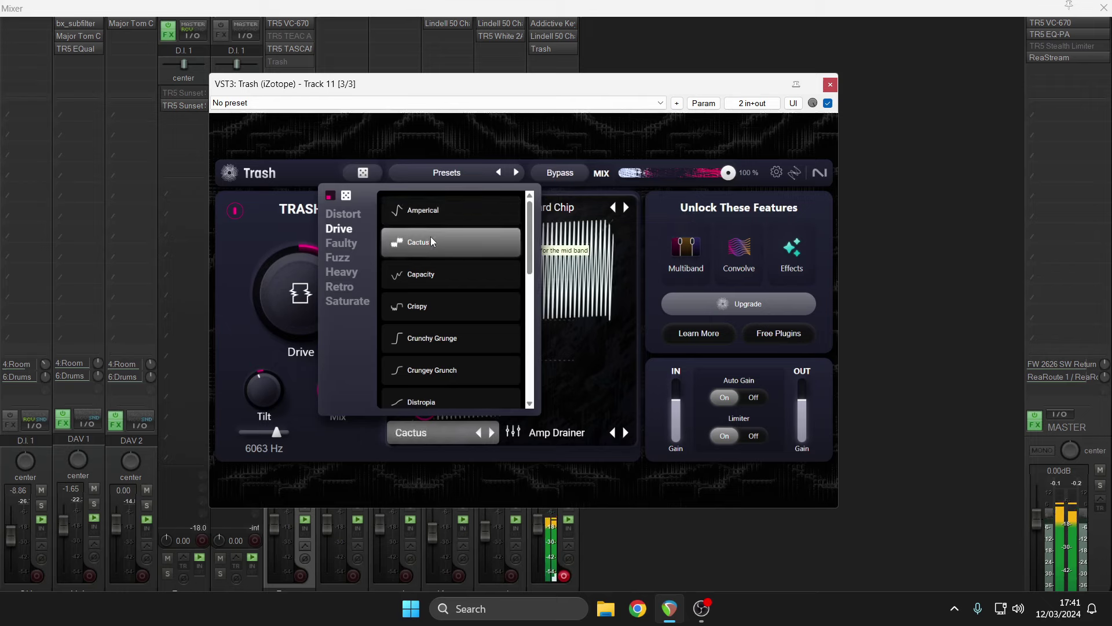
click(429, 276)
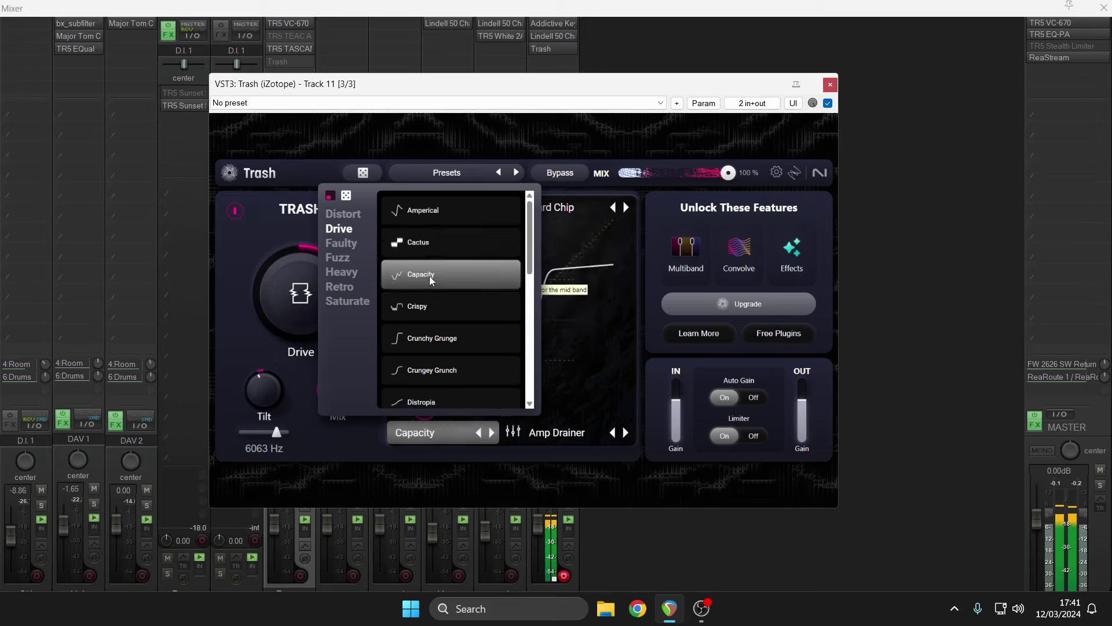
click(581, 309)
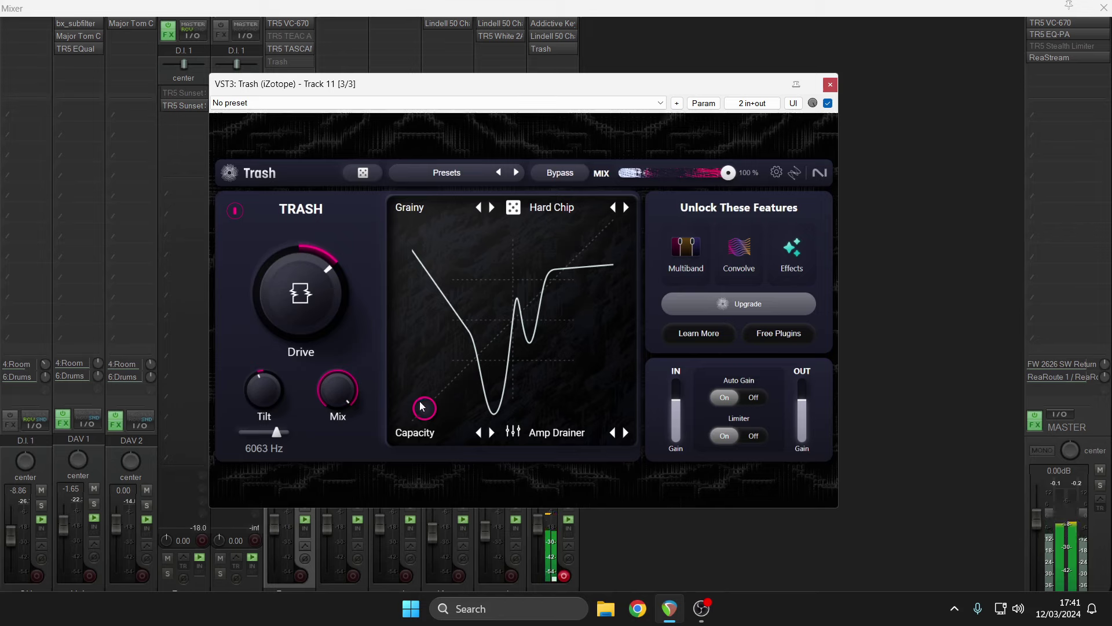
- Move the blend point from the Capacity corner partway toward the pad's centre and lower the Tilt, with its frequency at 842 Hz
drag(421, 406, 460, 359)
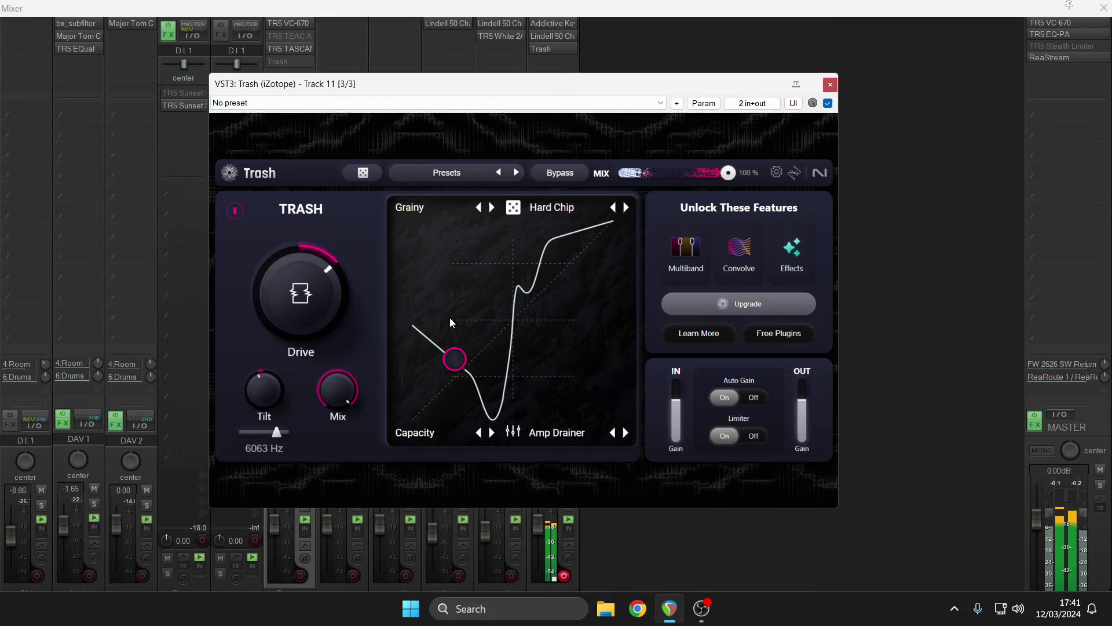
drag(267, 386, 263, 430)
drag(276, 433, 260, 436)
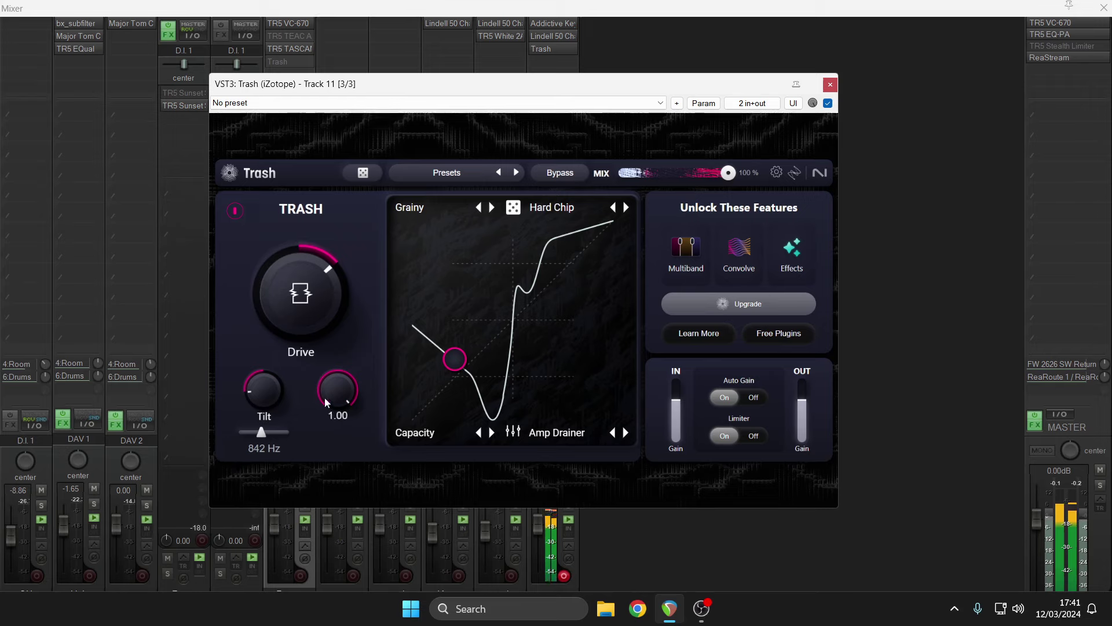
- Lower the distortion Mix to 0.36 and set the tilt frequency to 2376 Hz
drag(329, 414, 326, 449)
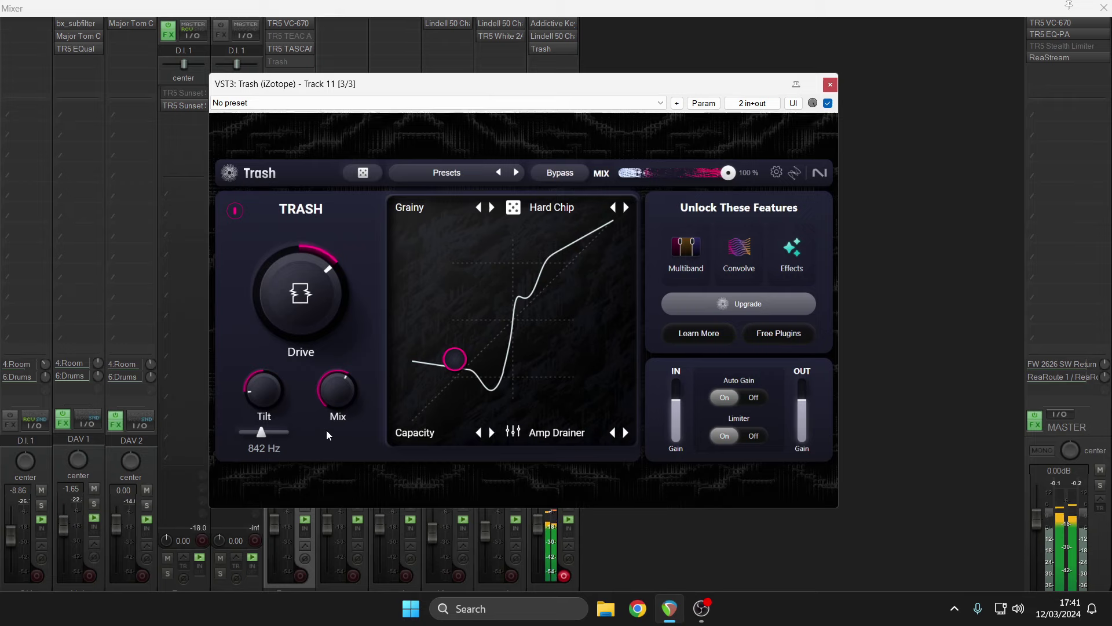
mouse_move(341, 392)
drag(341, 393, 331, 430)
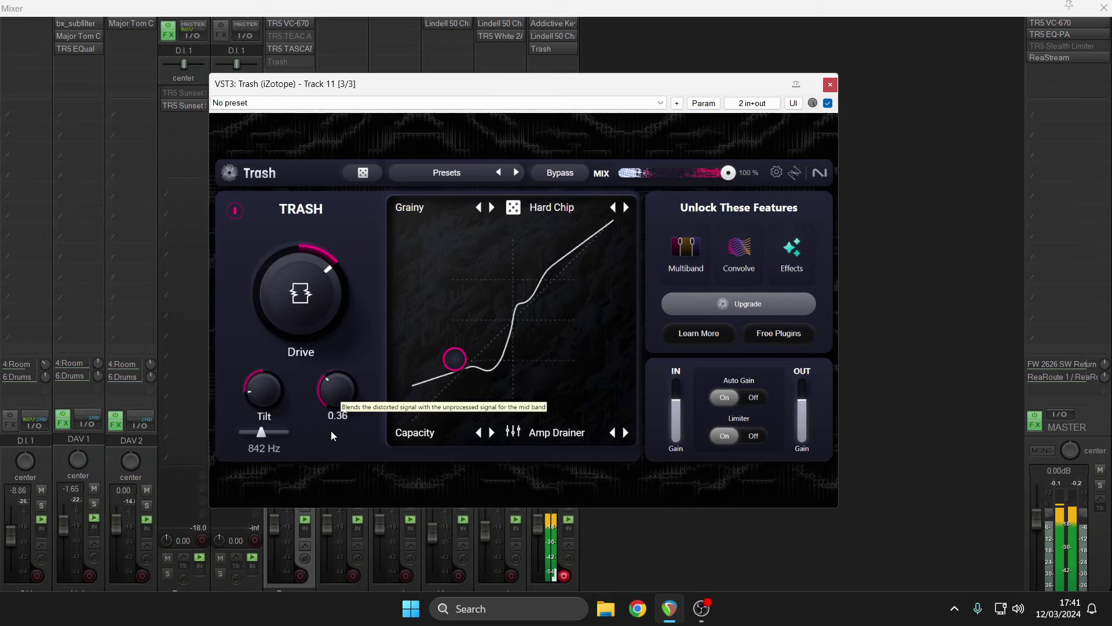
click(272, 435)
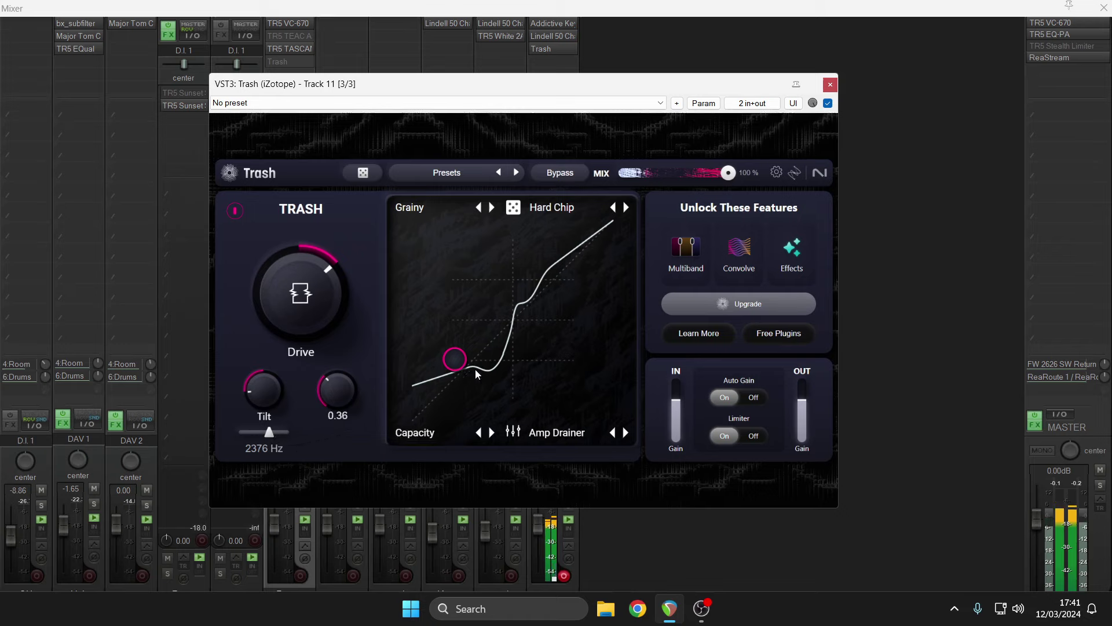
- Return the distortion Mix to 1.00 and raise the Tilt, with its frequency at 6063 Hz
drag(342, 397, 369, 301)
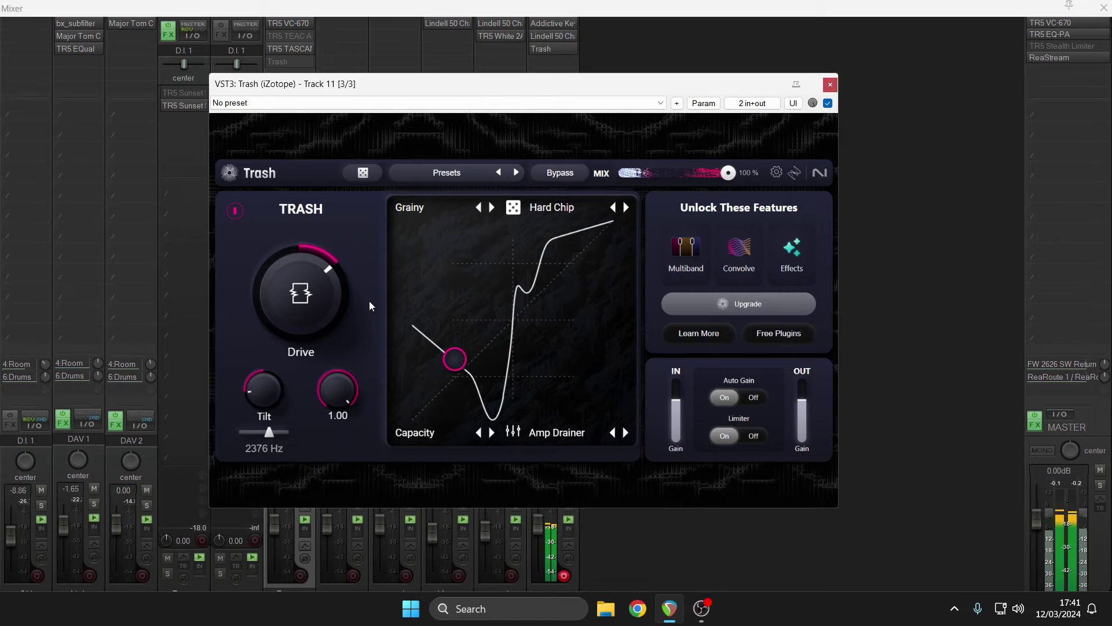
drag(265, 380, 282, 362)
scroll(283, 434, up, 3)
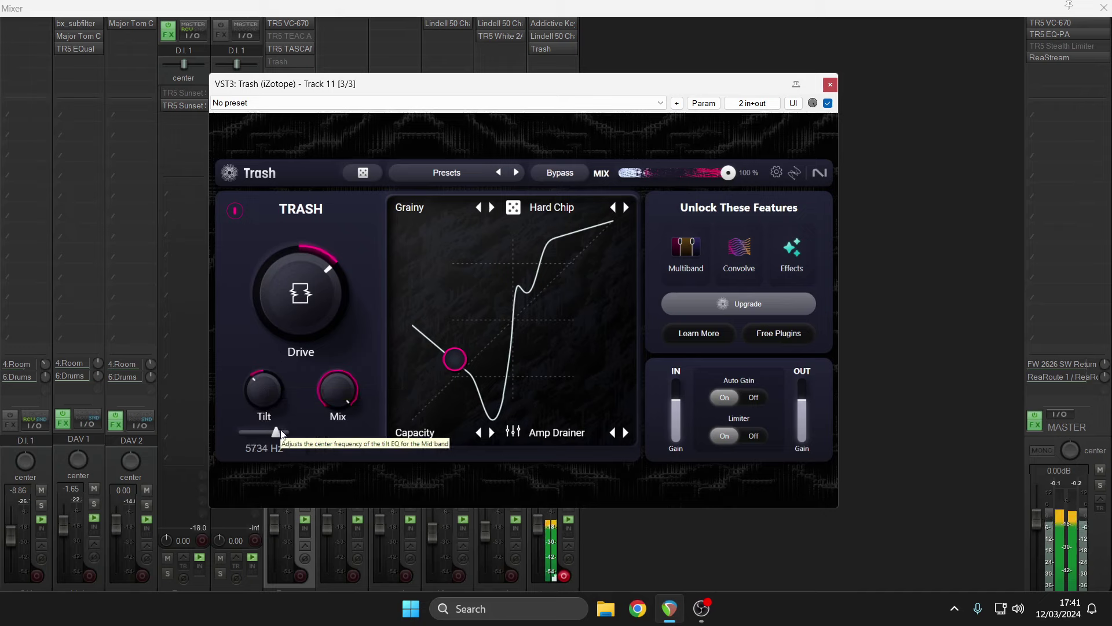
scroll(282, 434, up, 1)
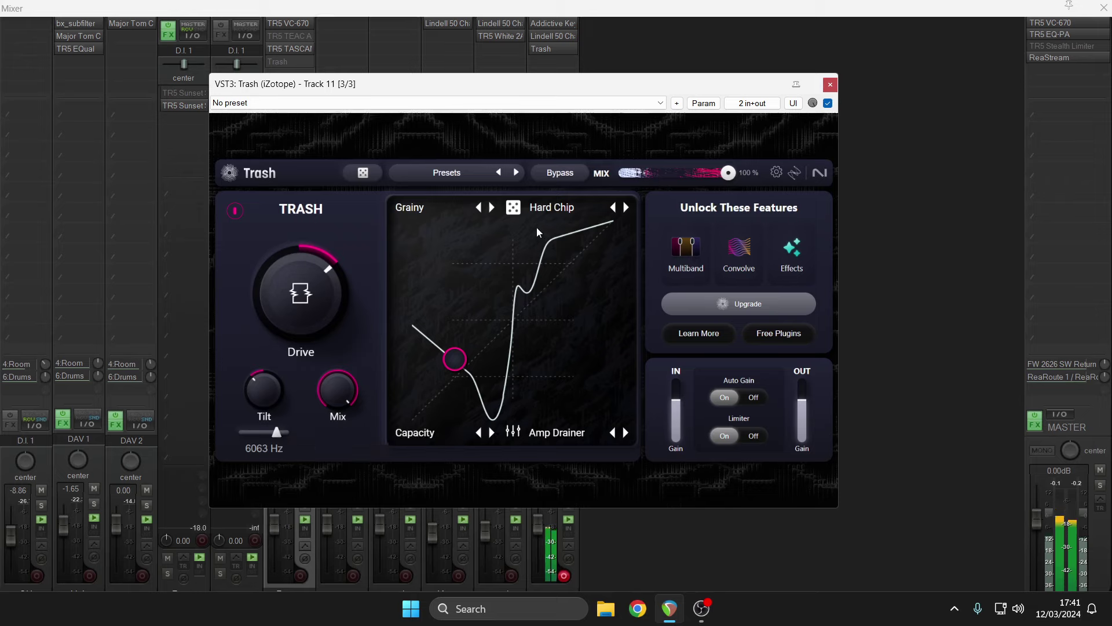
- Randomize the four distortion modes and move the blend point to the Noise Art corner
click(514, 208)
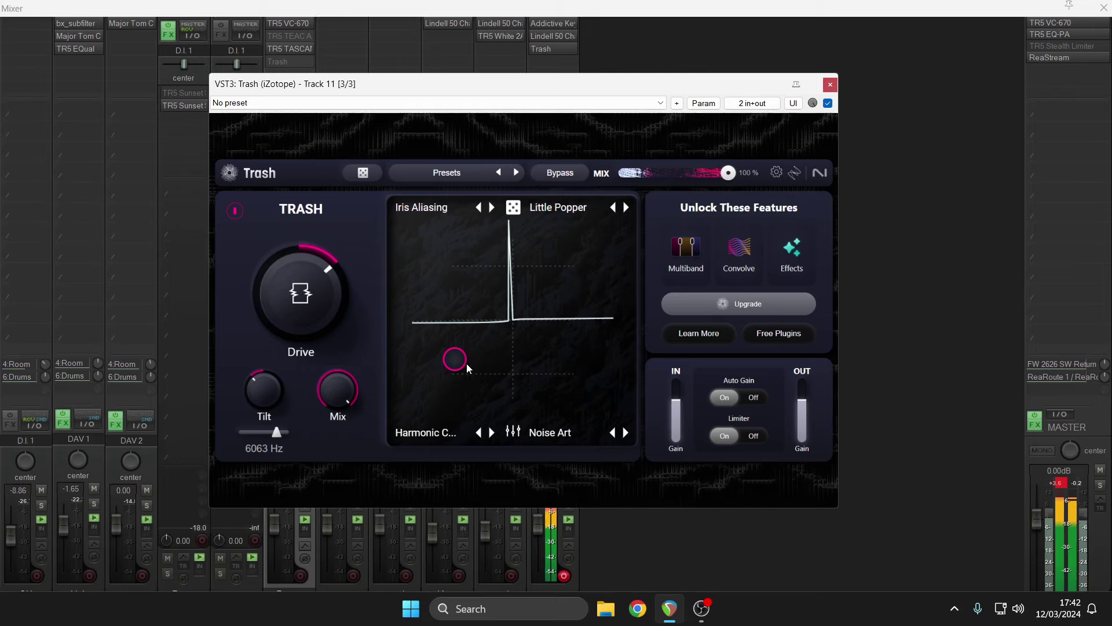
drag(467, 364, 612, 416)
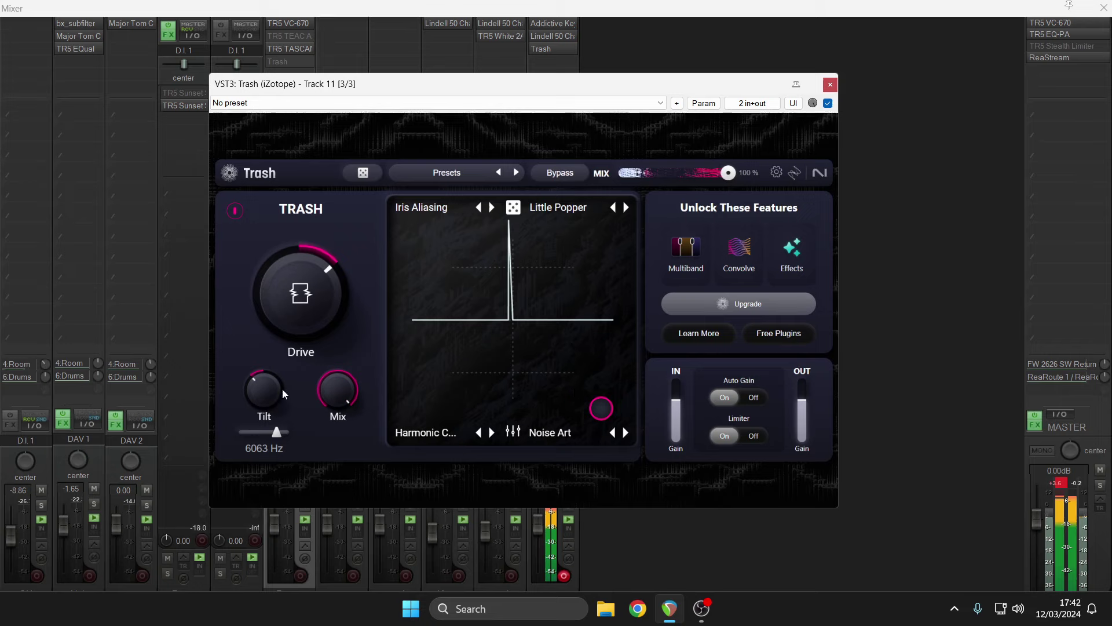
- Lower the Tilt and raise the Drive to 0.76, with the blend point moved near the Little Popper corner
mouse_move(273, 387)
drag(272, 392, 273, 408)
drag(300, 297, 300, 271)
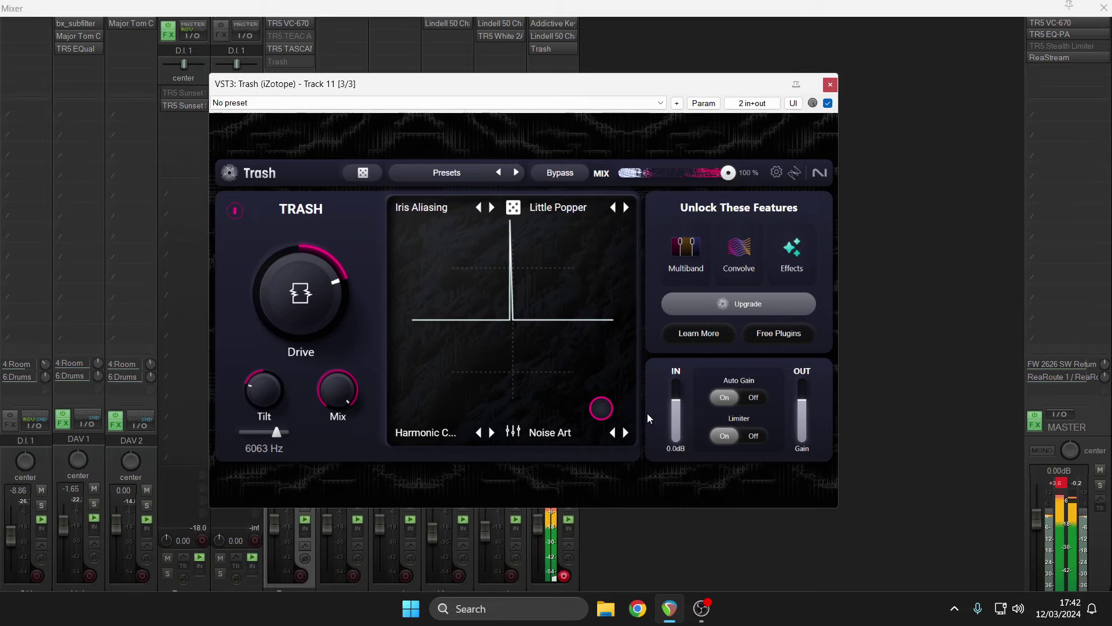
drag(603, 403, 627, 229)
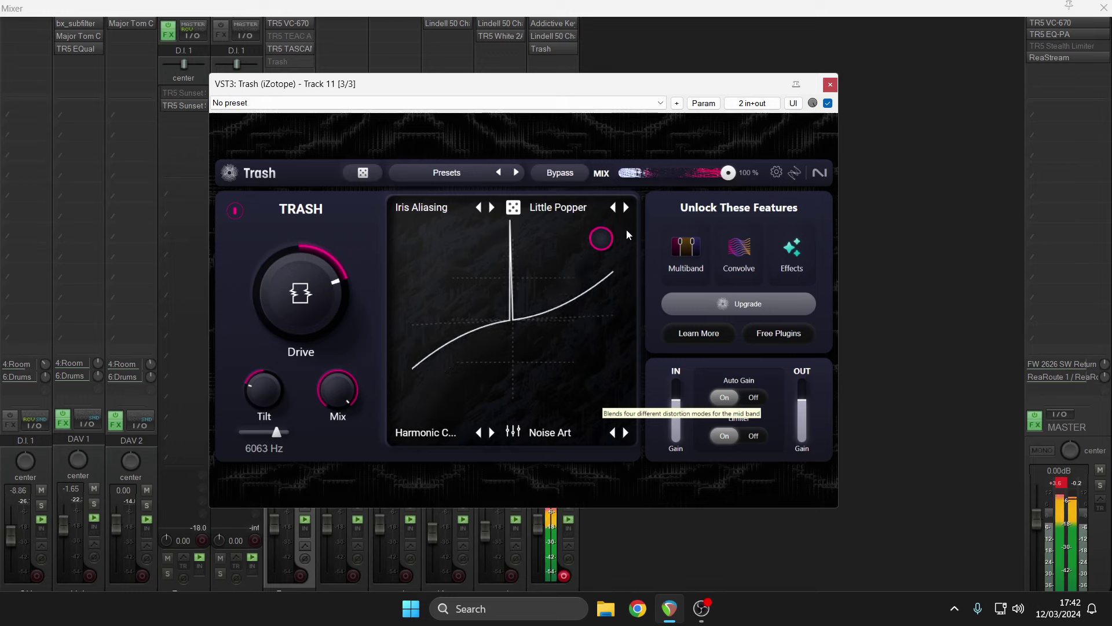
- Randomize the distortion modes again, blend fully to the Tarnish corner and raise the Tilt slightly
click(513, 208)
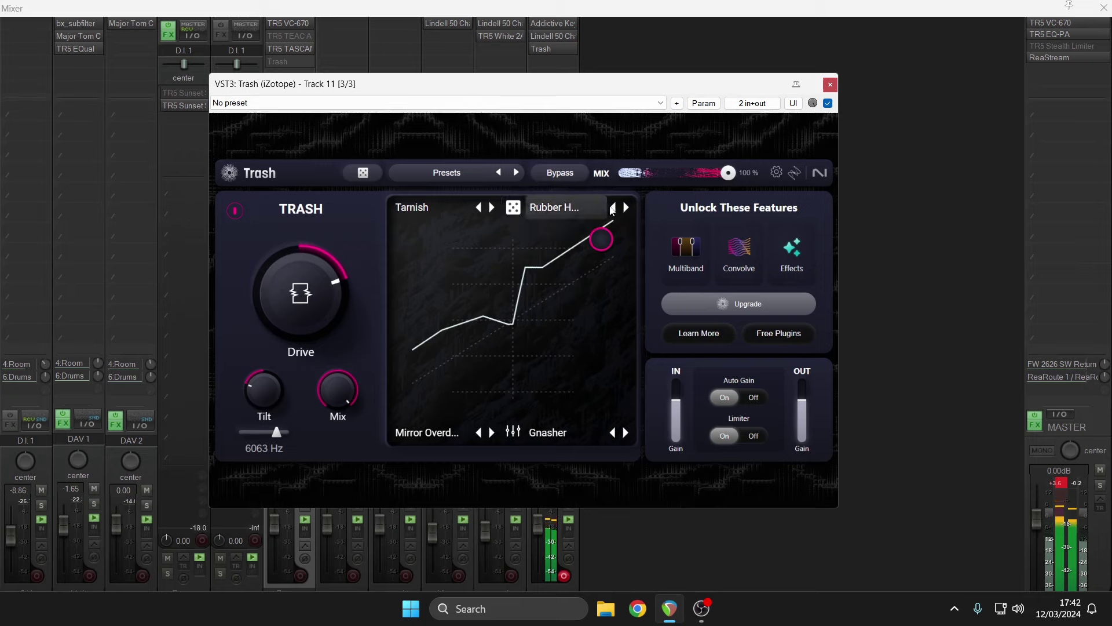
drag(606, 242, 428, 233)
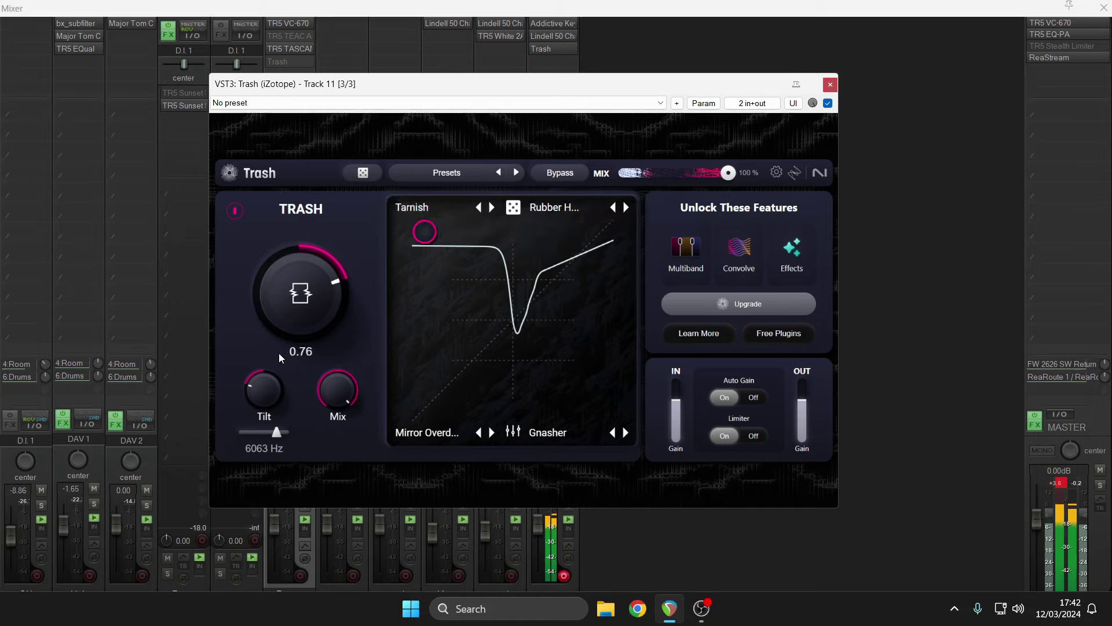
mouse_move(265, 374)
drag(262, 387, 262, 364)
- Try the Heavy modes Hard Limits and Sine Shaper in place of Tarnish, settling on Faulty Transistor from the Faulty category
click(427, 212)
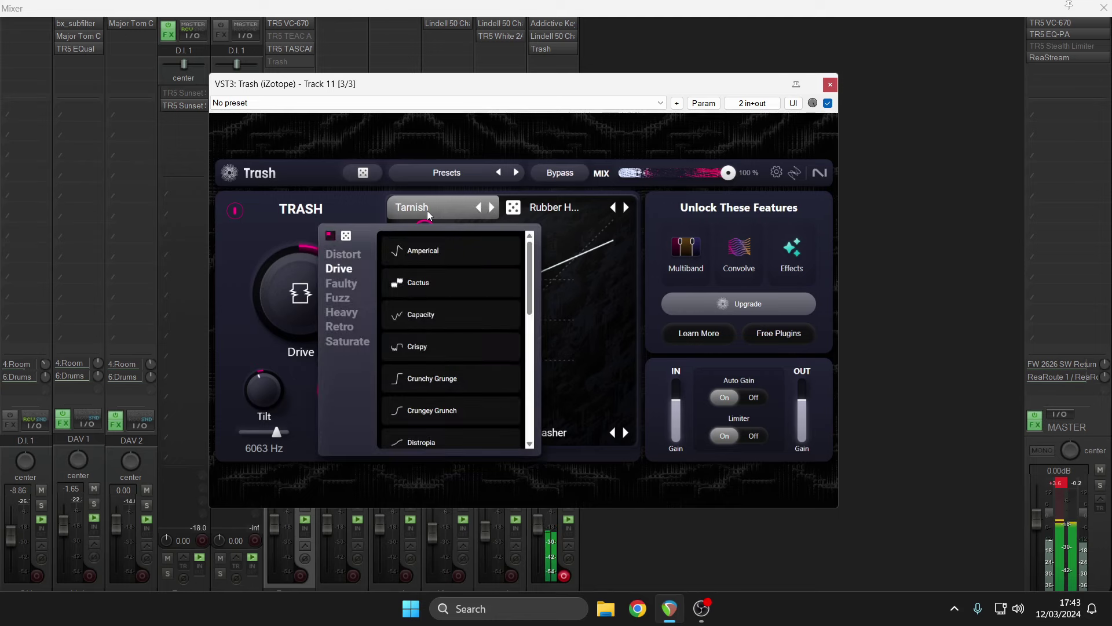
click(353, 314)
click(414, 379)
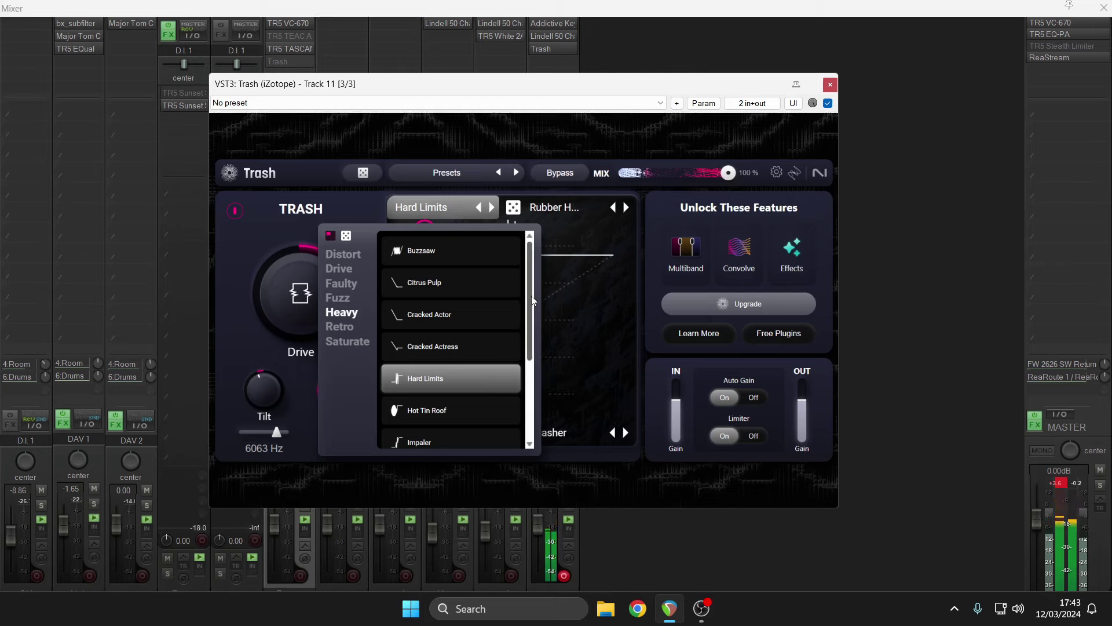
scroll(530, 295, down, 3)
click(460, 399)
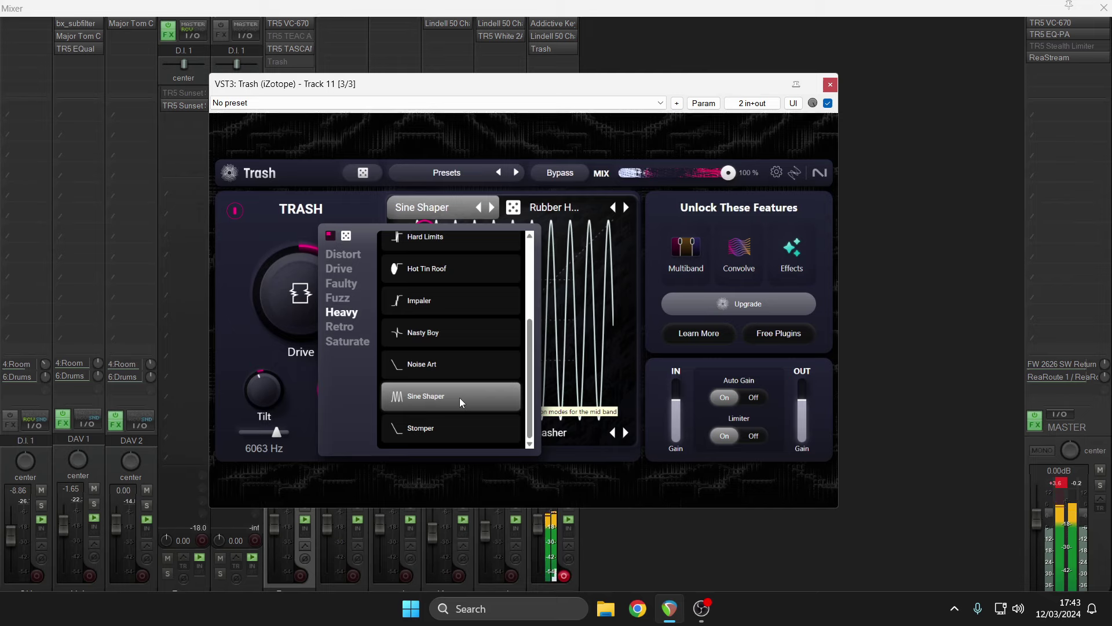
click(347, 285)
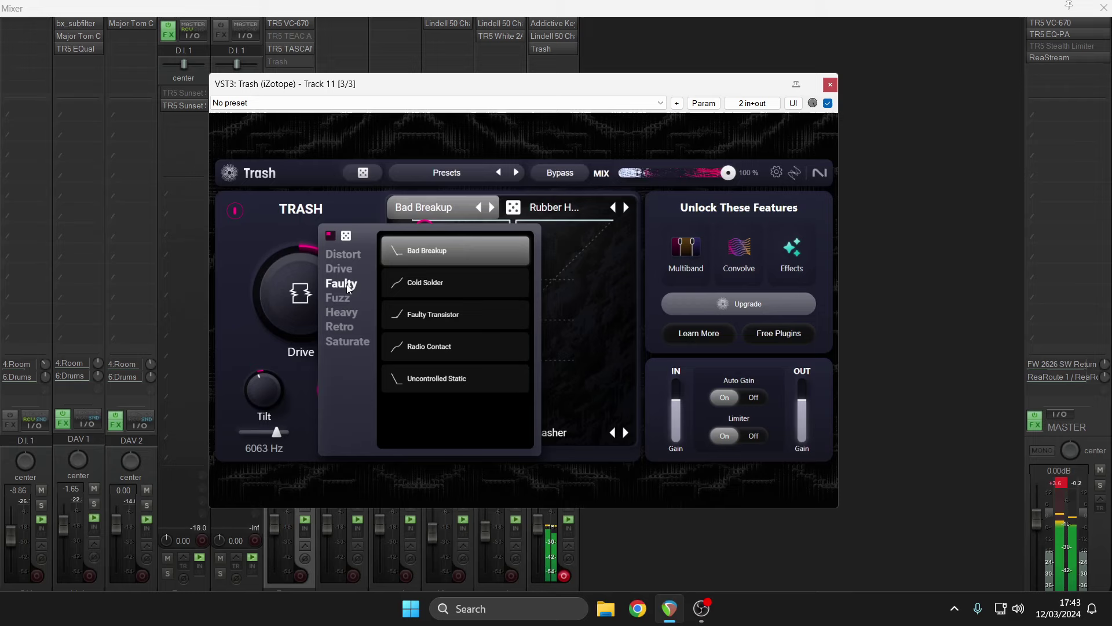
click(433, 314)
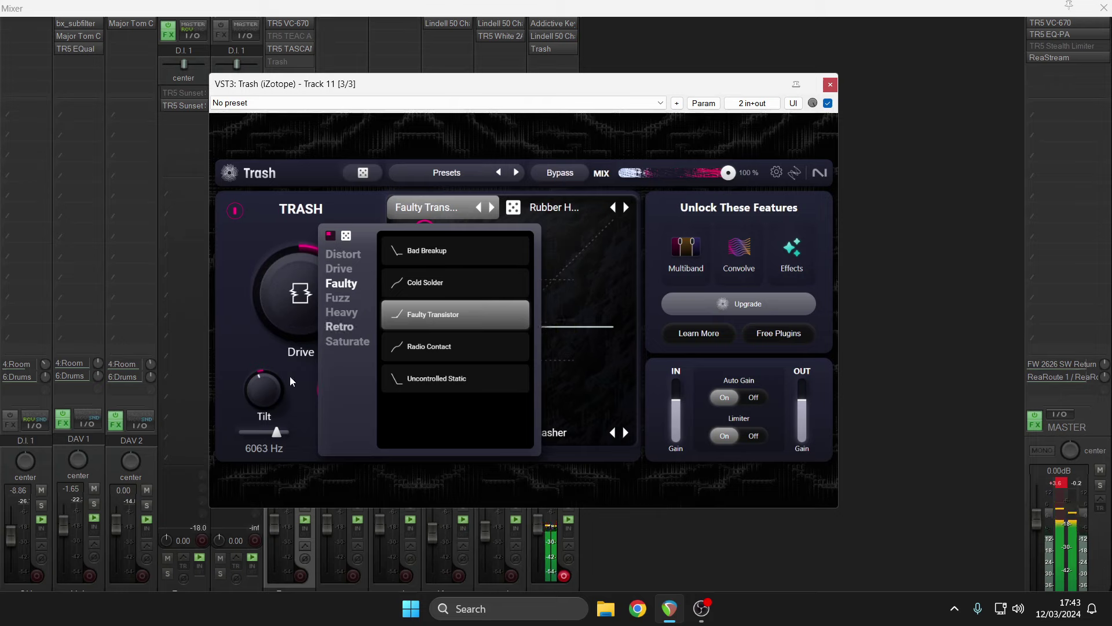
- Lower the Tilt to -5.20 for the Faulty Transistor distortion
click(270, 410)
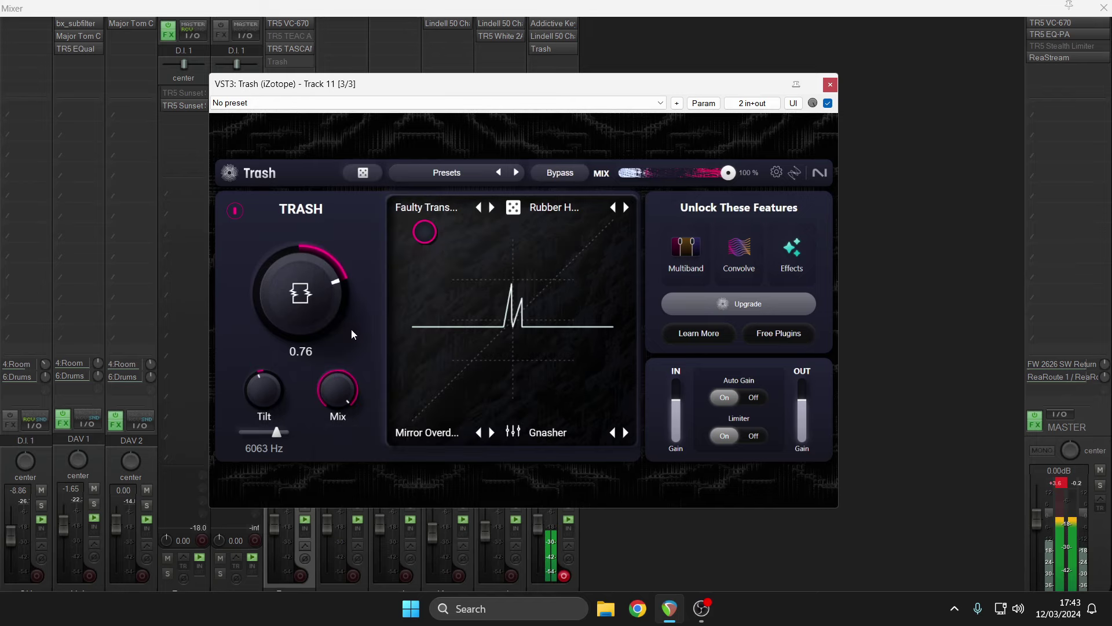
drag(269, 420, 267, 428)
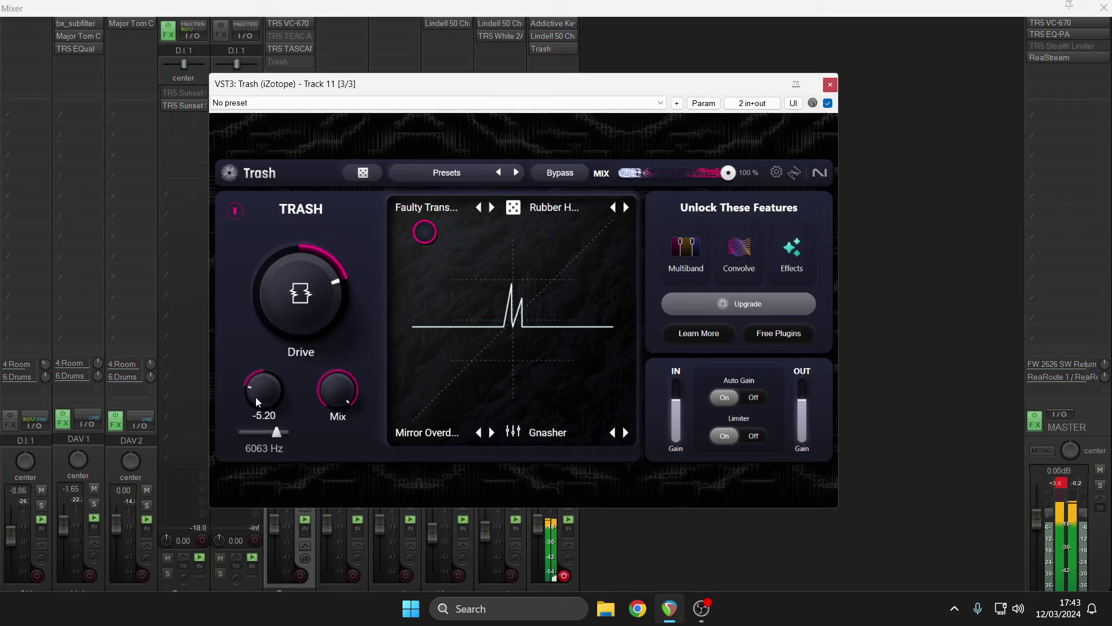
mouse_move(256, 398)
mouse_down()
mouse_move(258, 353)
mouse_move(262, 397)
mouse_up()
- Load the Busted Robot preset and raise the Tilt center frequency to 4149 Hz
click(465, 174)
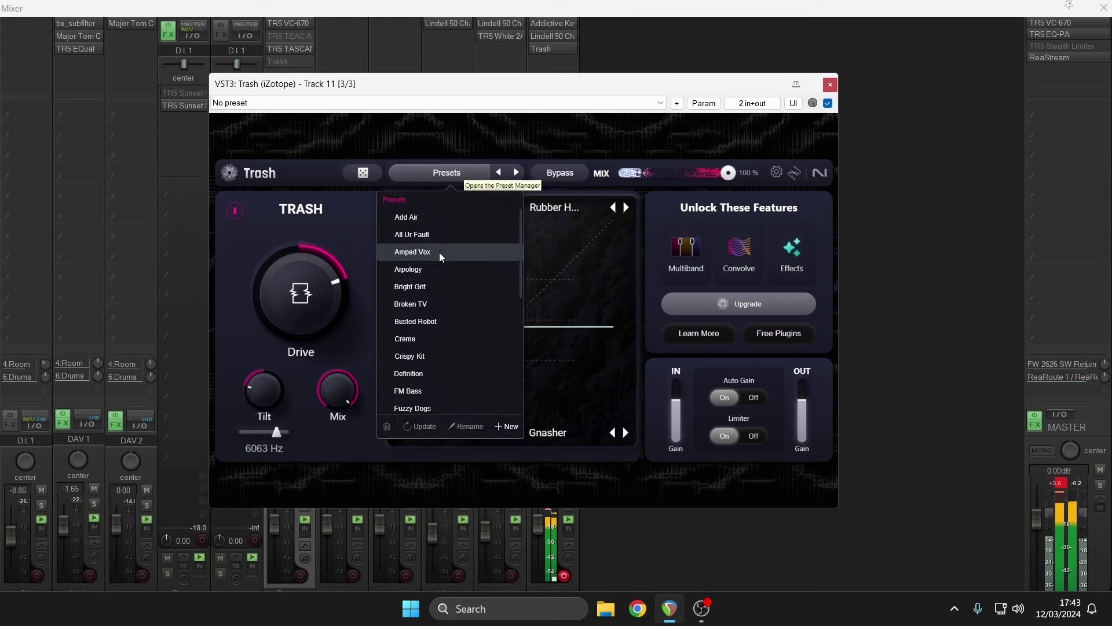
click(440, 321)
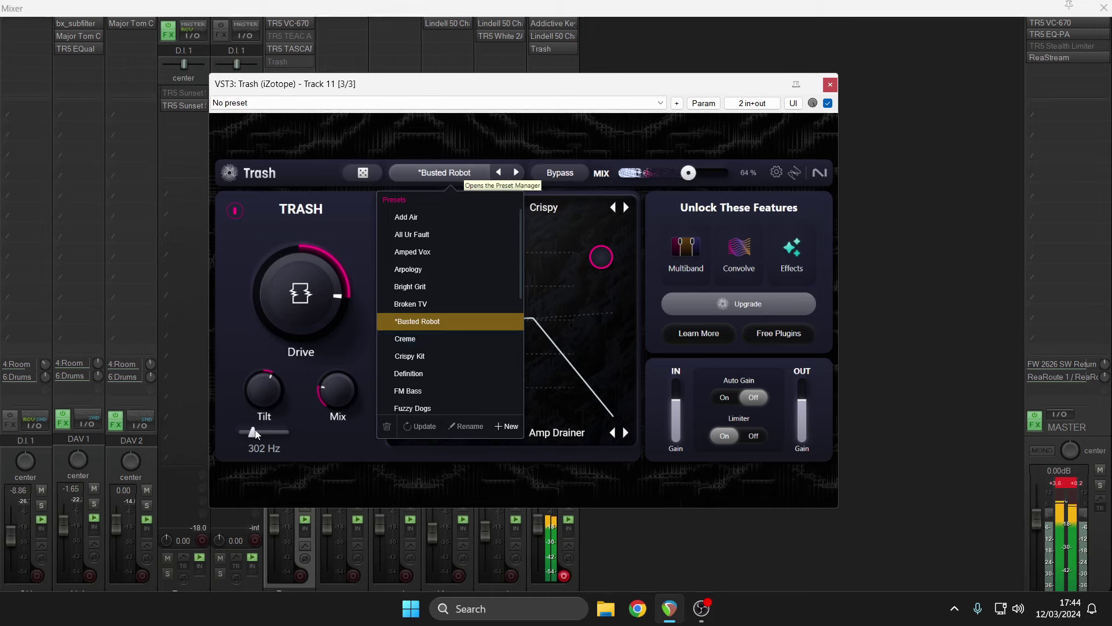
click(269, 435)
drag(269, 435, 277, 437)
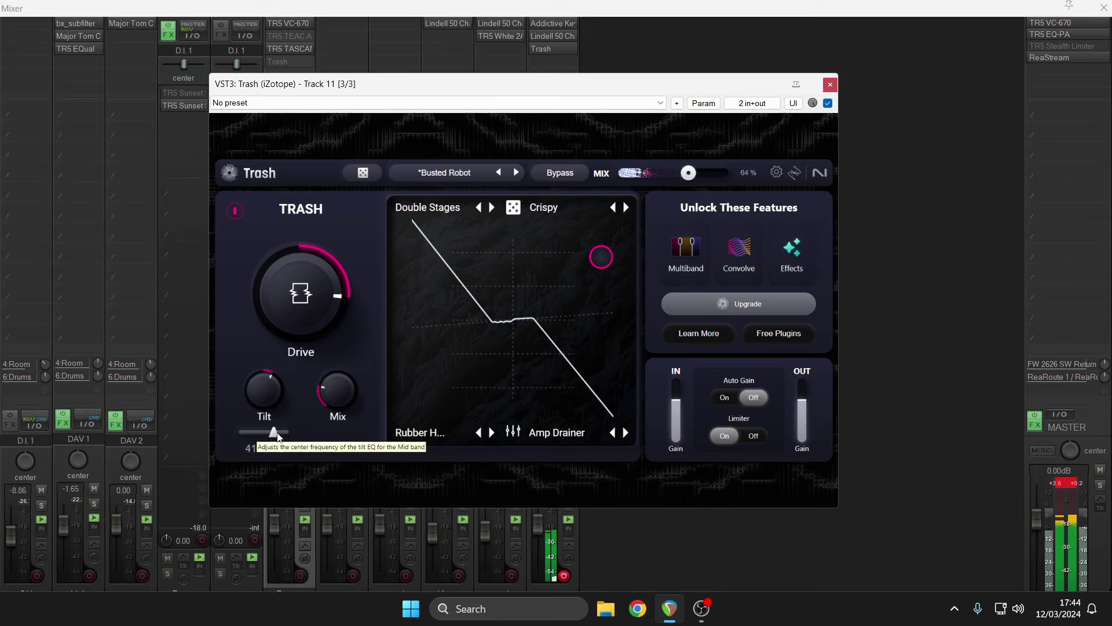
- Load the Definition preset and raise the Drive slightly
click(436, 176)
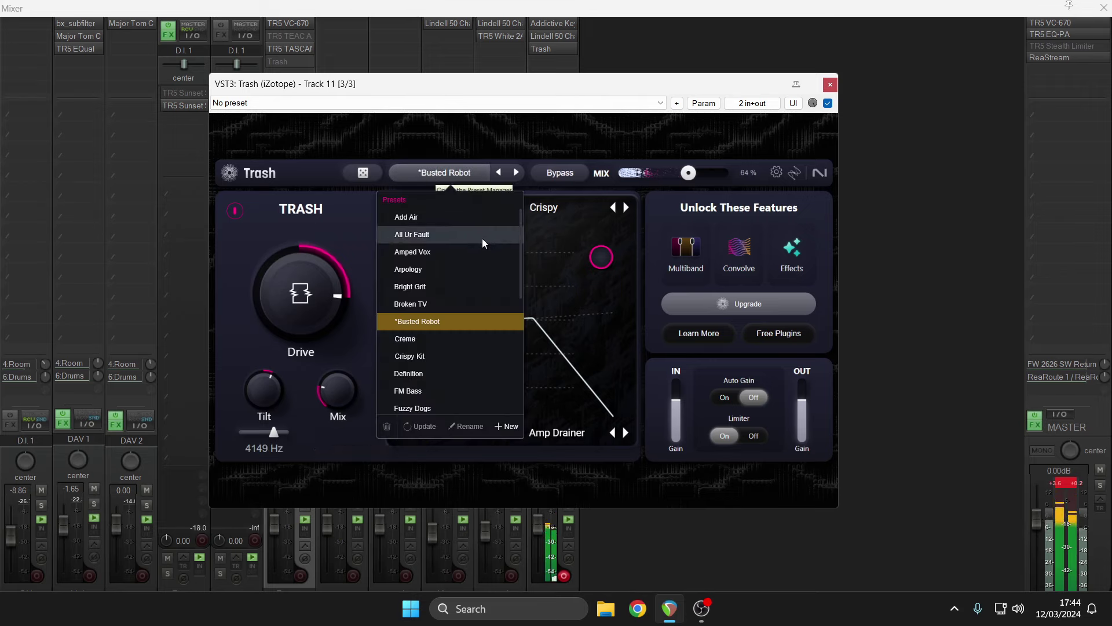
drag(522, 284, 517, 332)
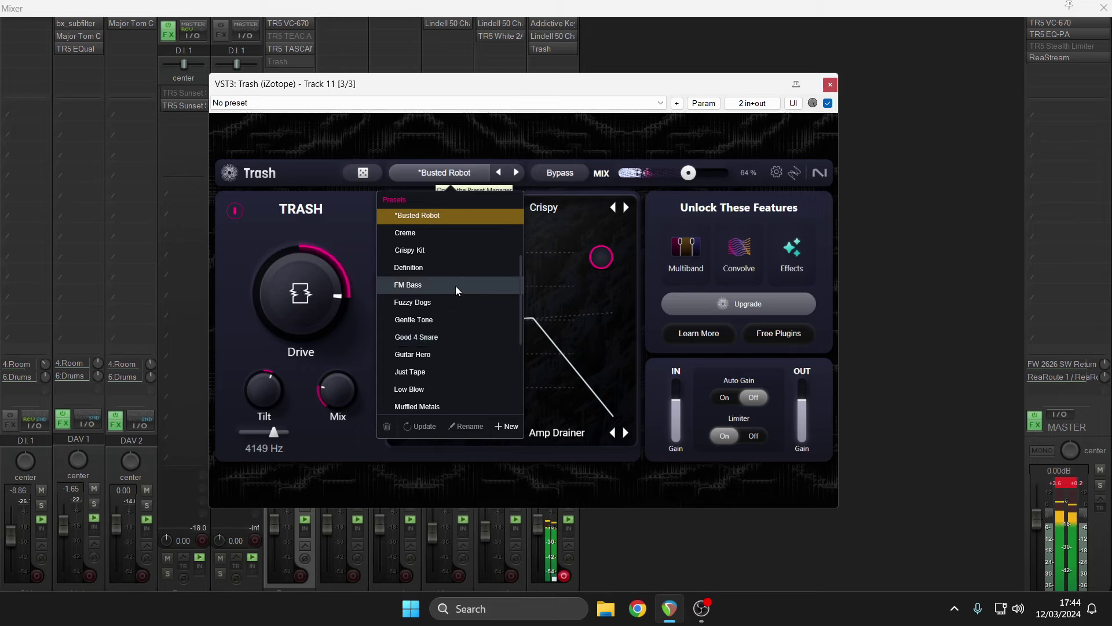
click(446, 268)
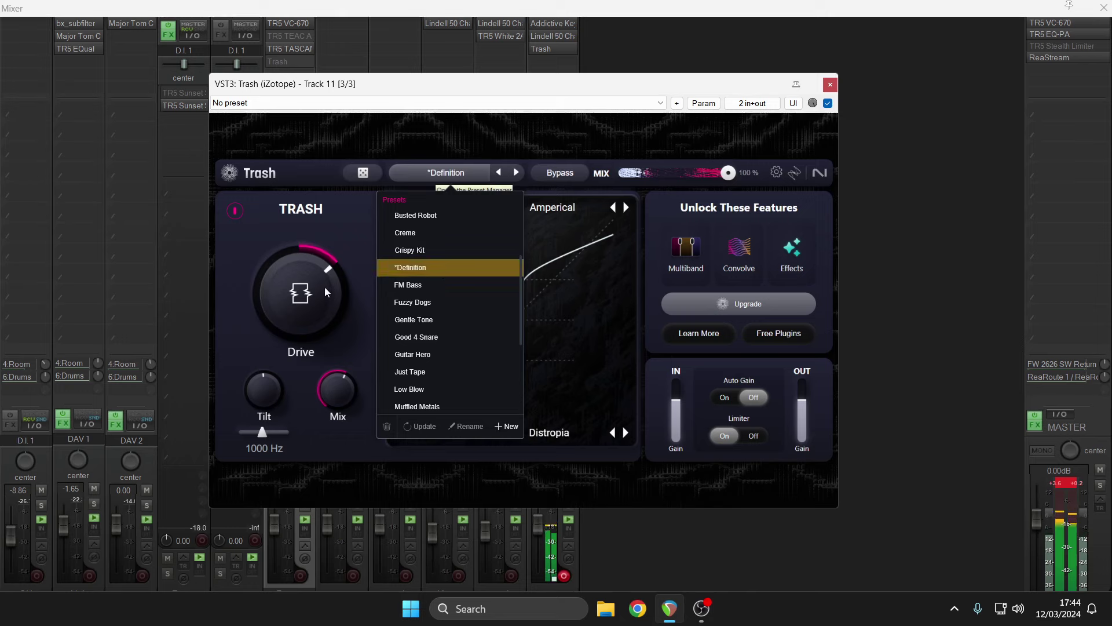
click(325, 238)
drag(323, 297, 326, 278)
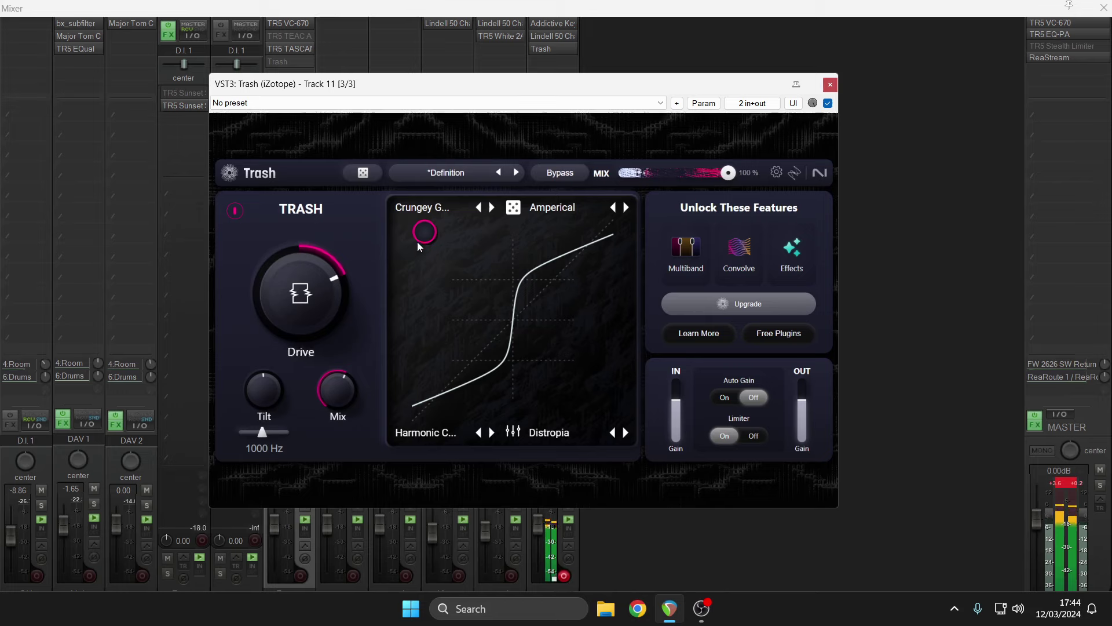
- Move the blend point toward the Distropia corner and raise the distortion module's Mix to maximum
drag(424, 238, 568, 380)
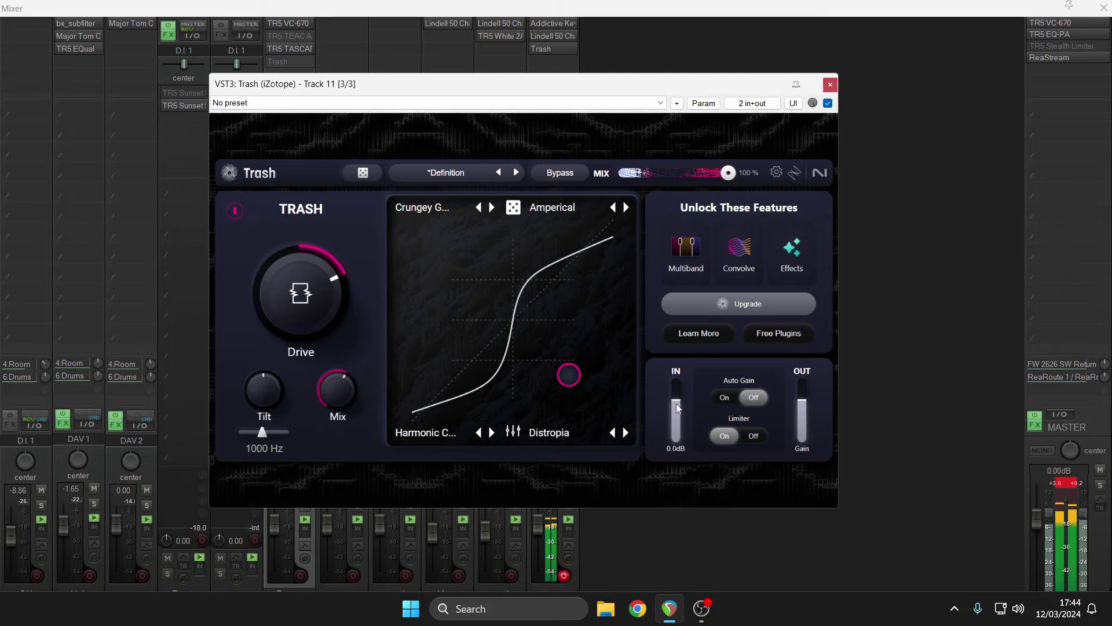
drag(332, 387, 343, 280)
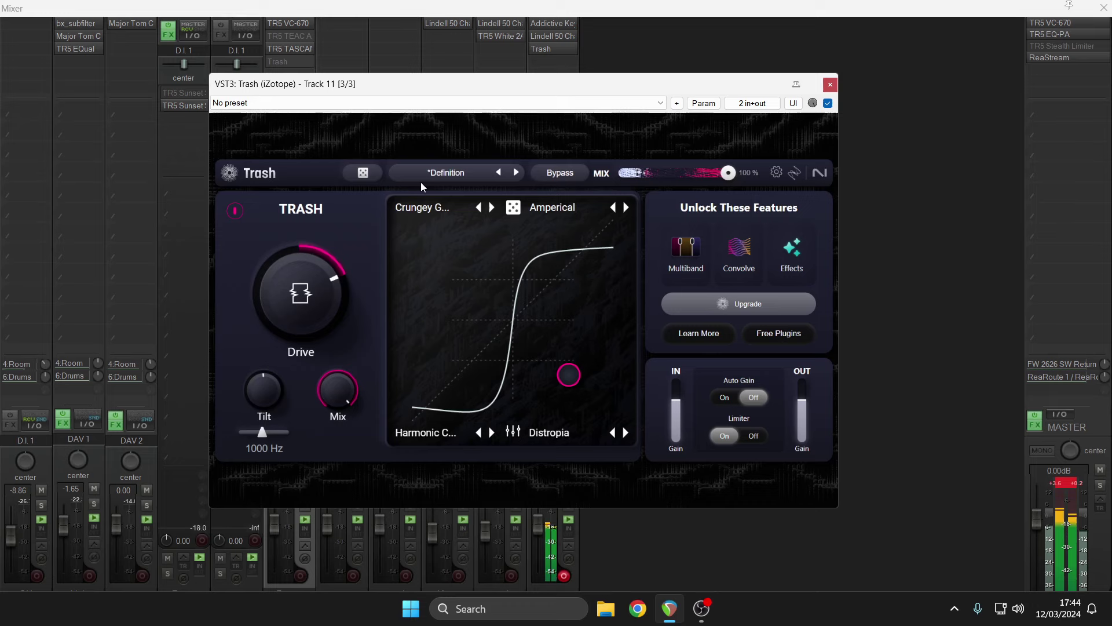
- Load the Guitar Hero preset with Auto Gain on and lower the Tilt to about -2.4
click(444, 176)
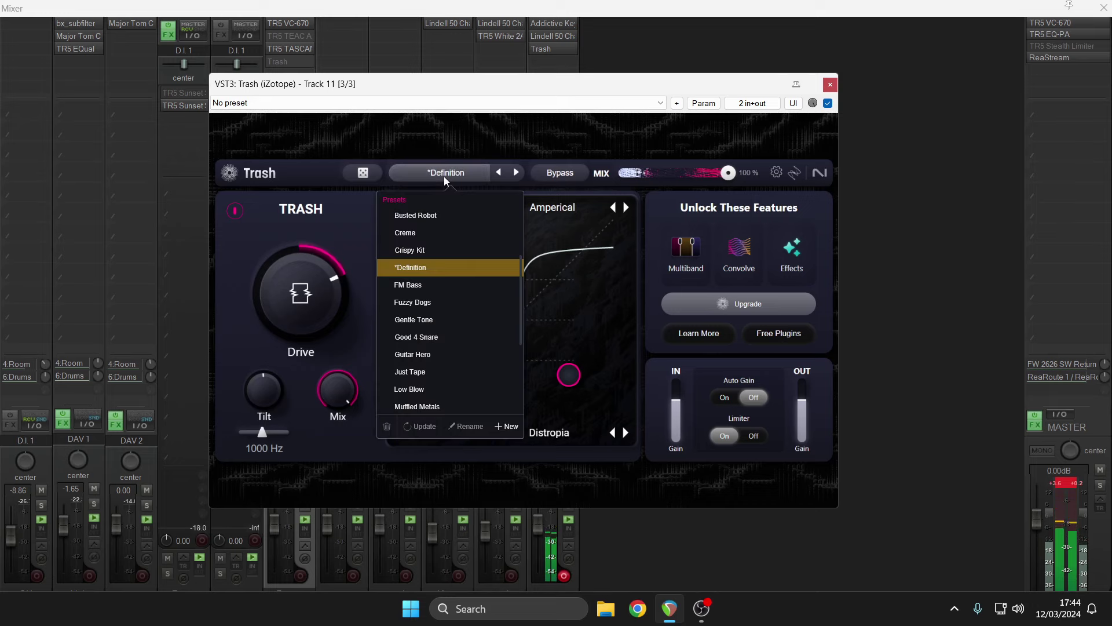
click(449, 353)
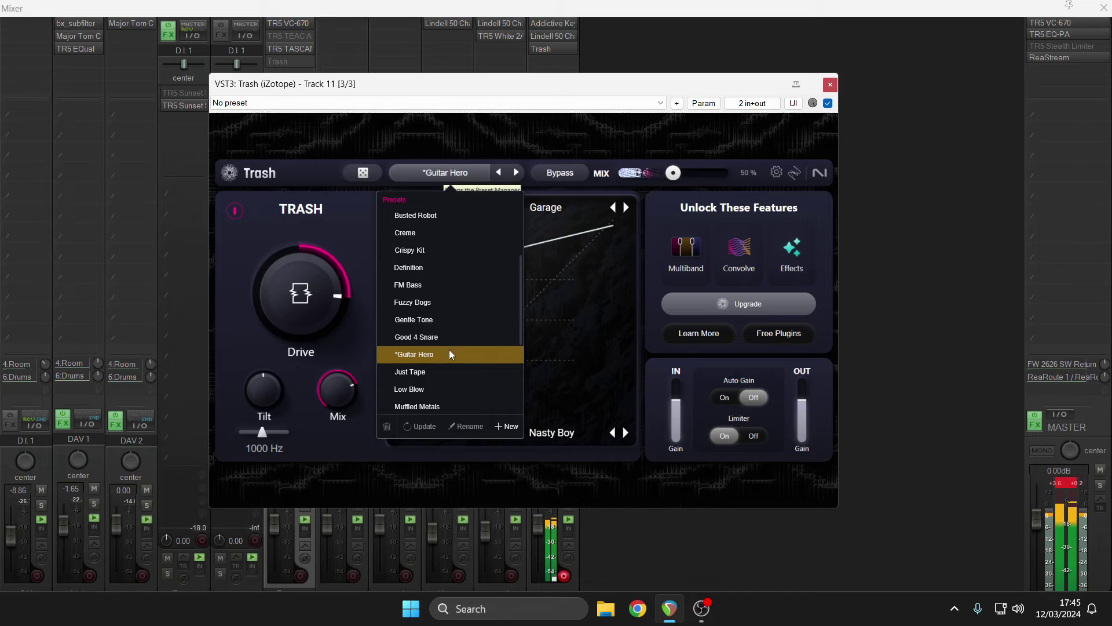
click(724, 403)
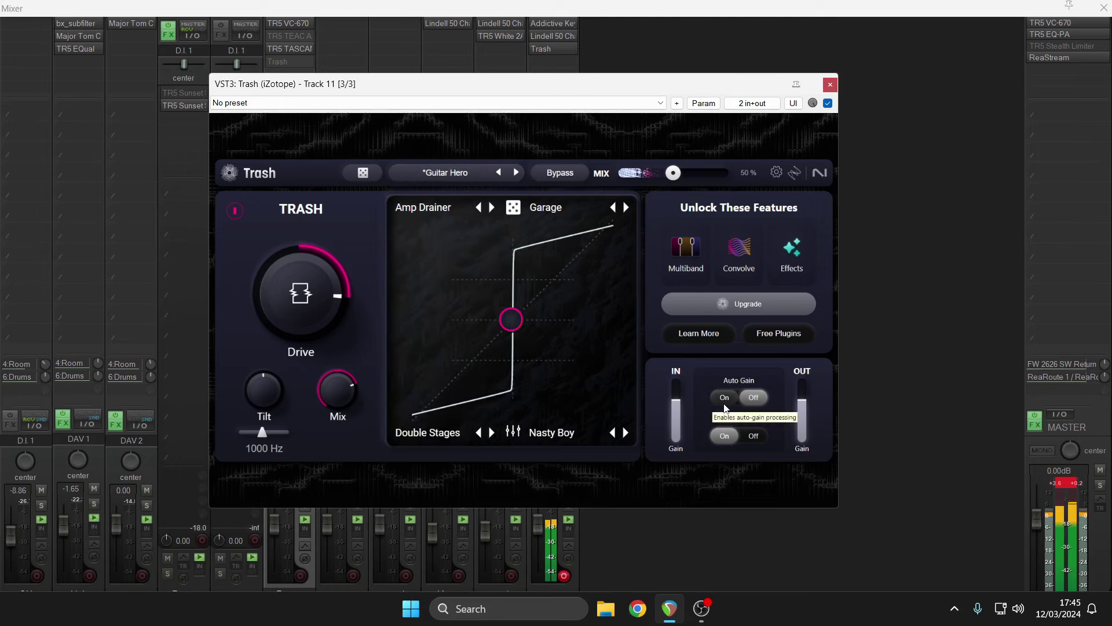
click(725, 404)
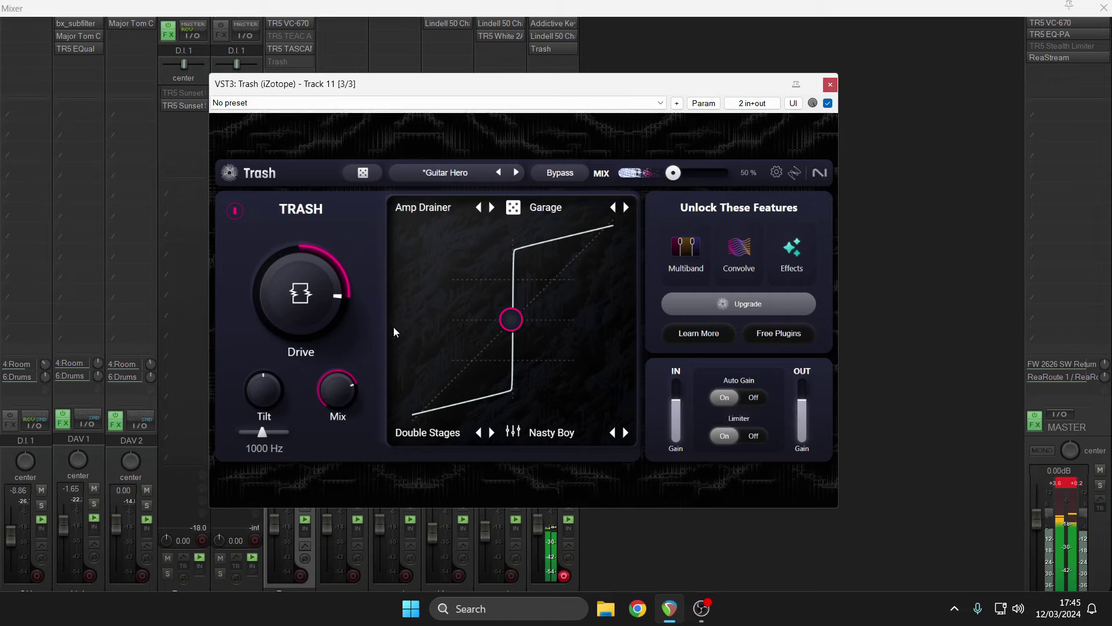
drag(270, 387, 272, 411)
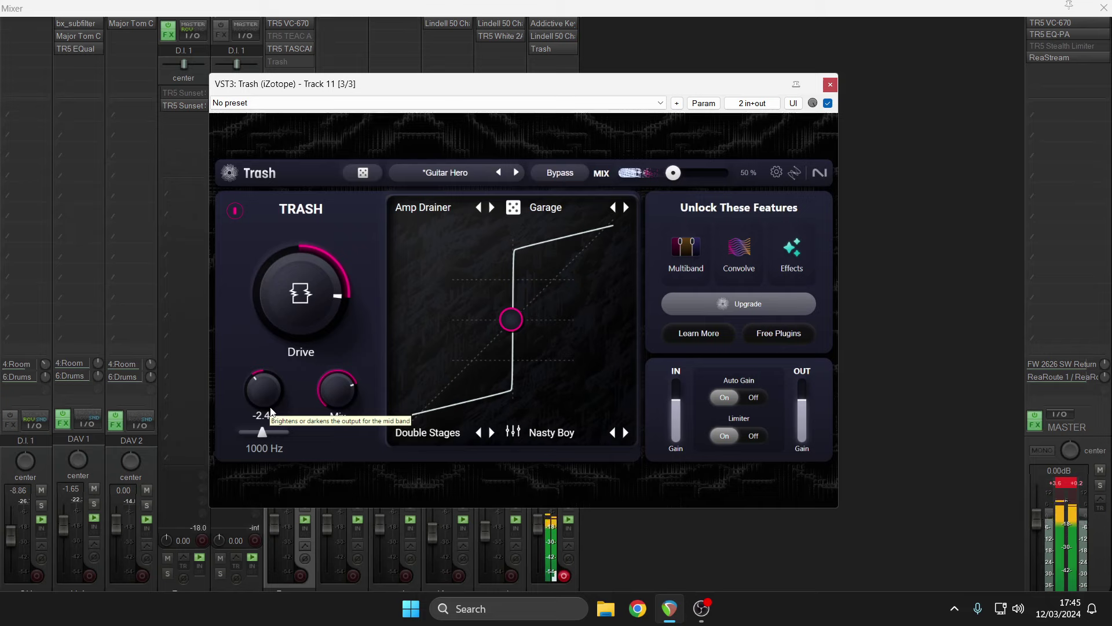
- Load the Just Tape preset and move the blend point slightly inward from the Tape corner
click(472, 177)
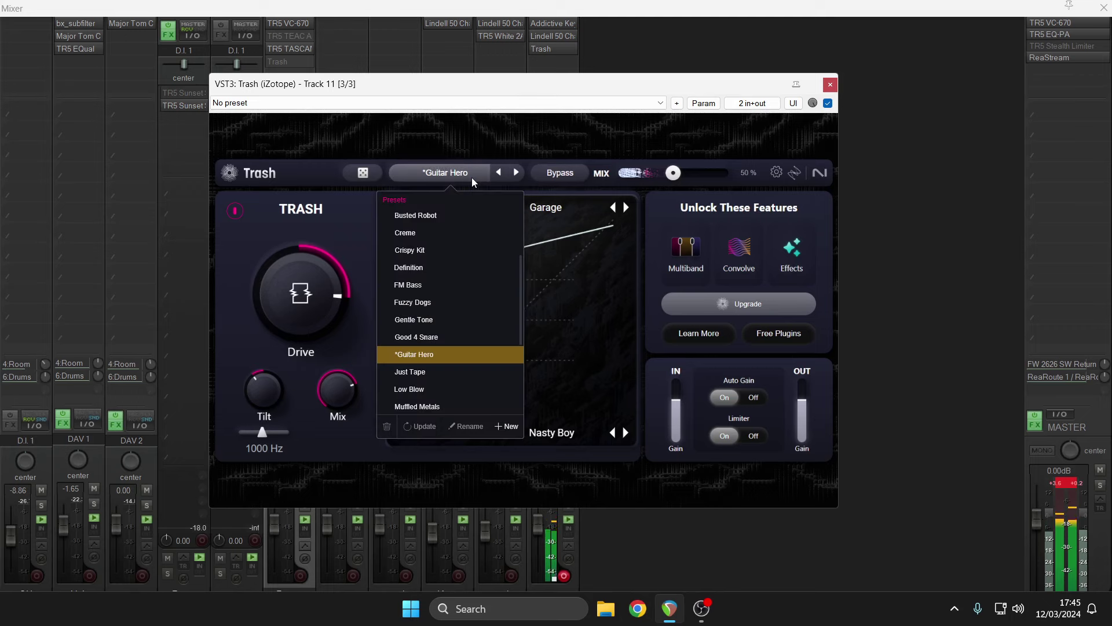
click(439, 371)
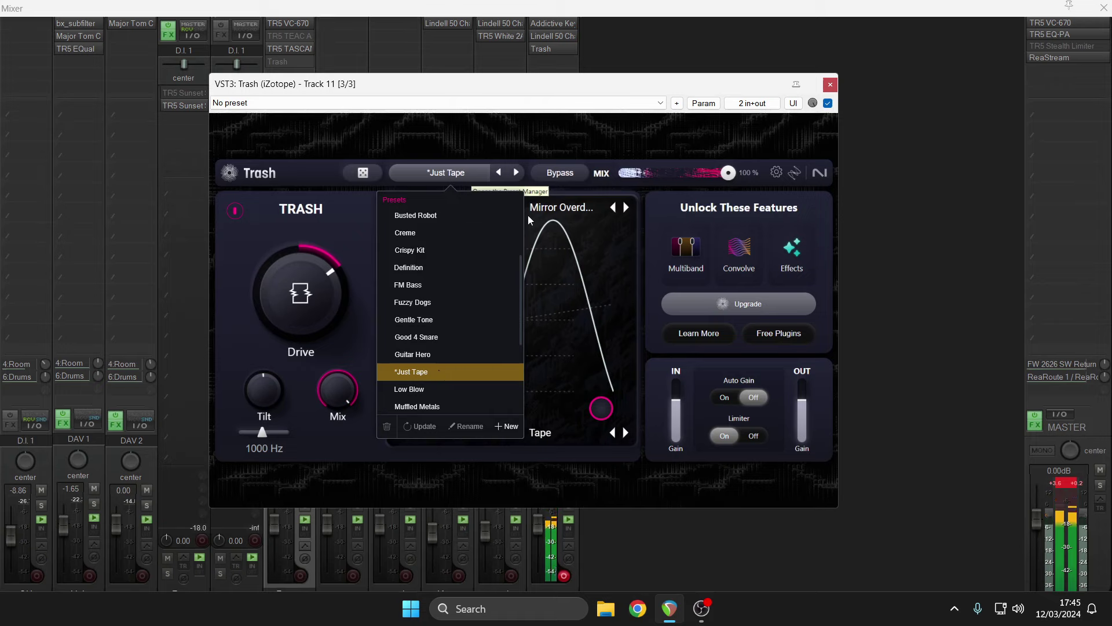
click(559, 146)
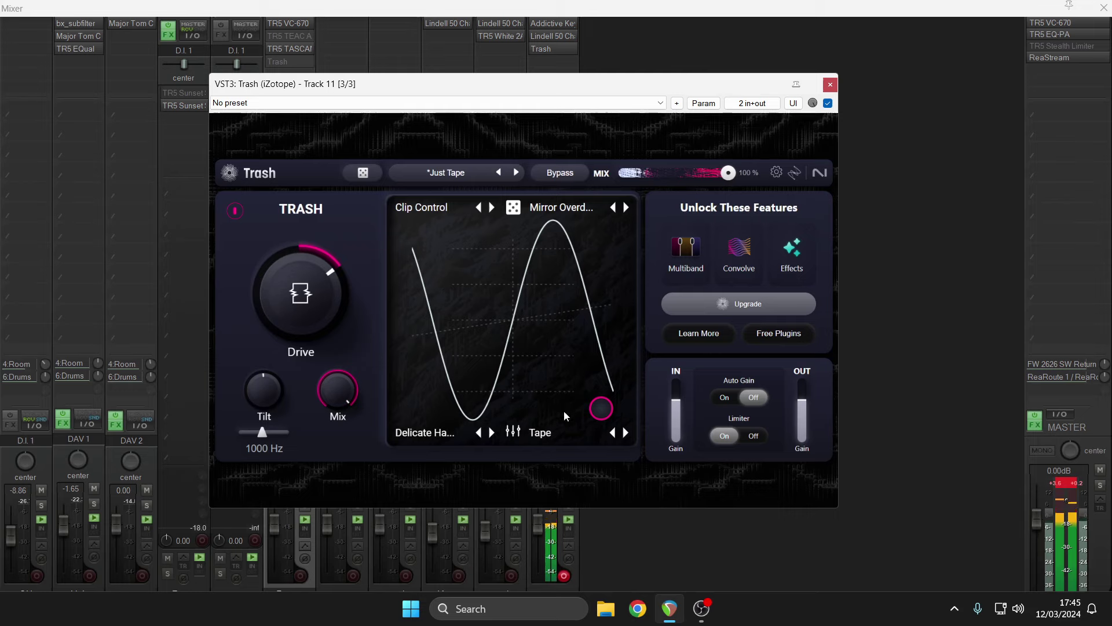
drag(596, 415, 566, 402)
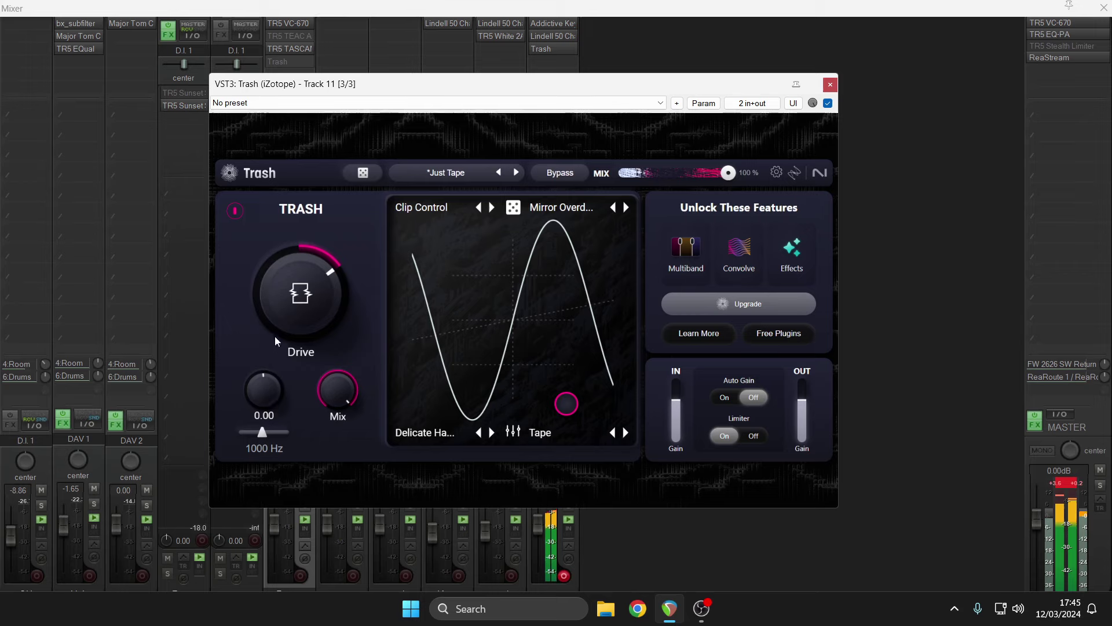
- Set the Drive to 0.78 and the Tilt to about -3, with Auto Gain on
drag(299, 319, 302, 288)
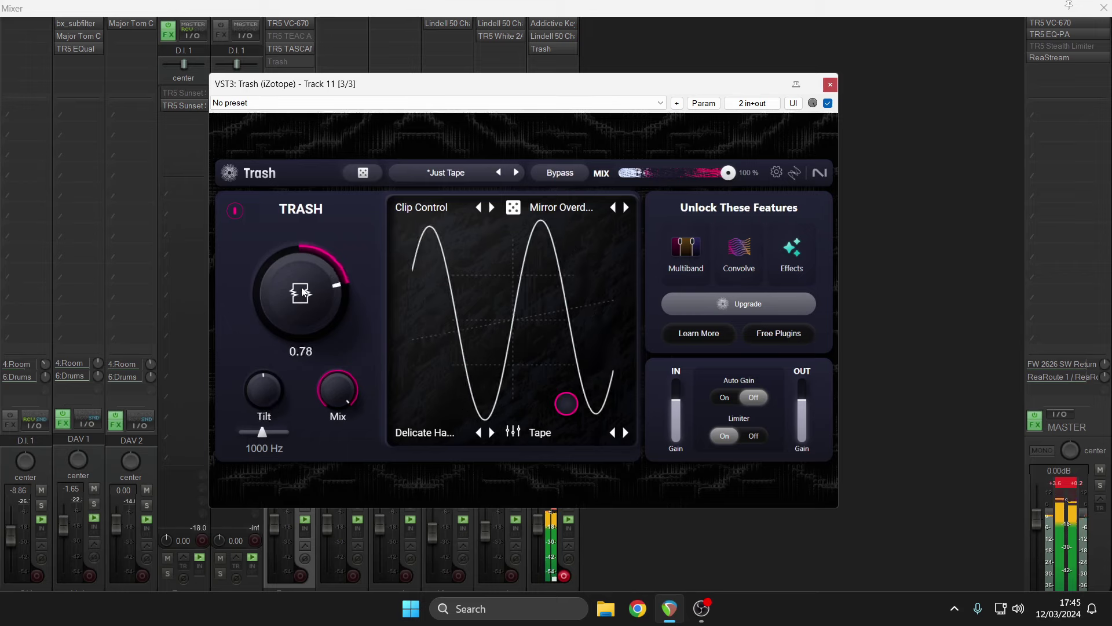
drag(257, 400, 259, 421)
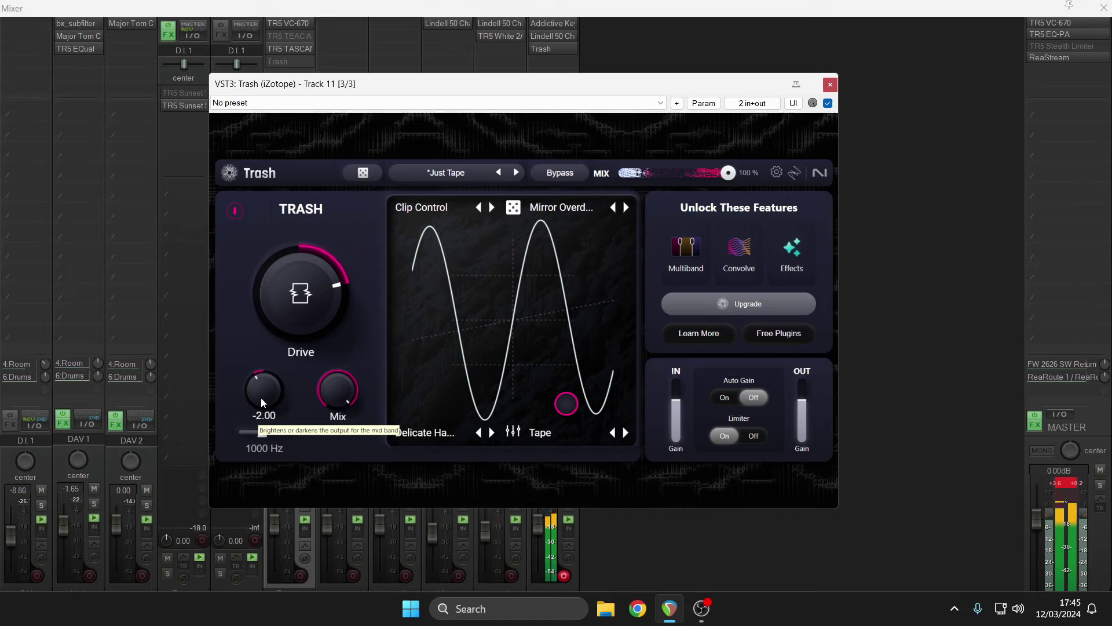
drag(263, 391, 267, 407)
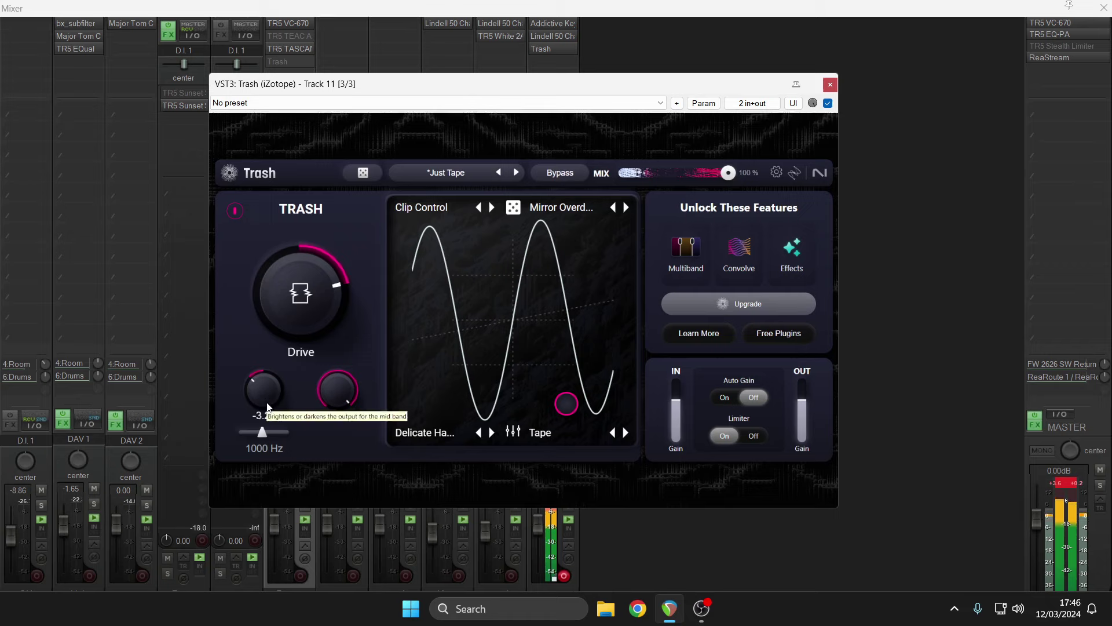
click(715, 401)
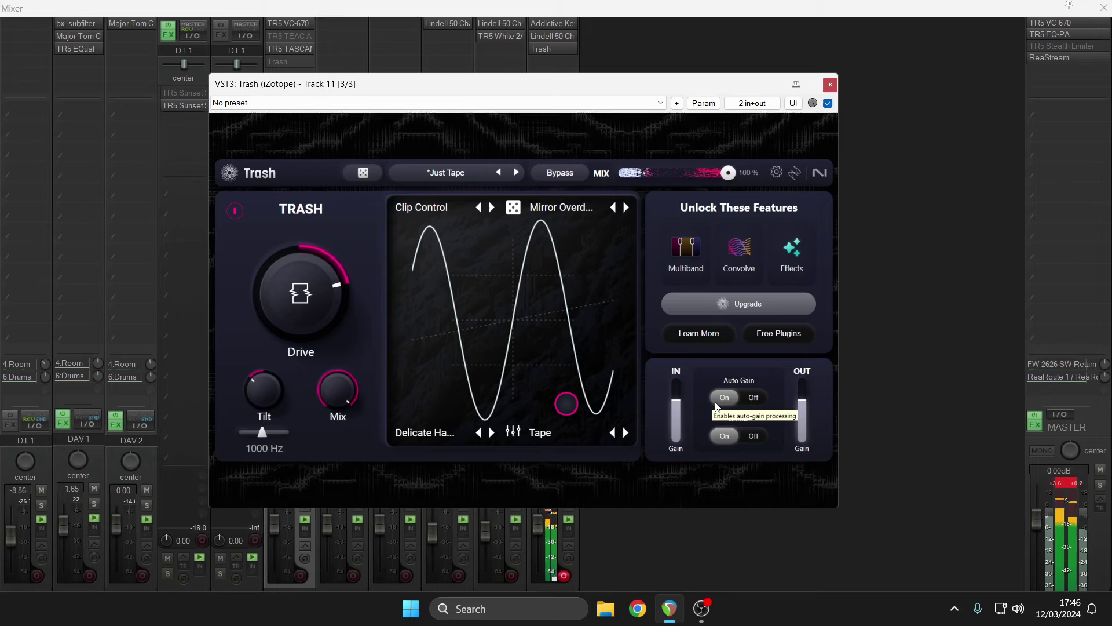
- Audition the Muffled Metals and Good 4 Snare presets, settling on Muffled Metals
click(475, 172)
click(460, 412)
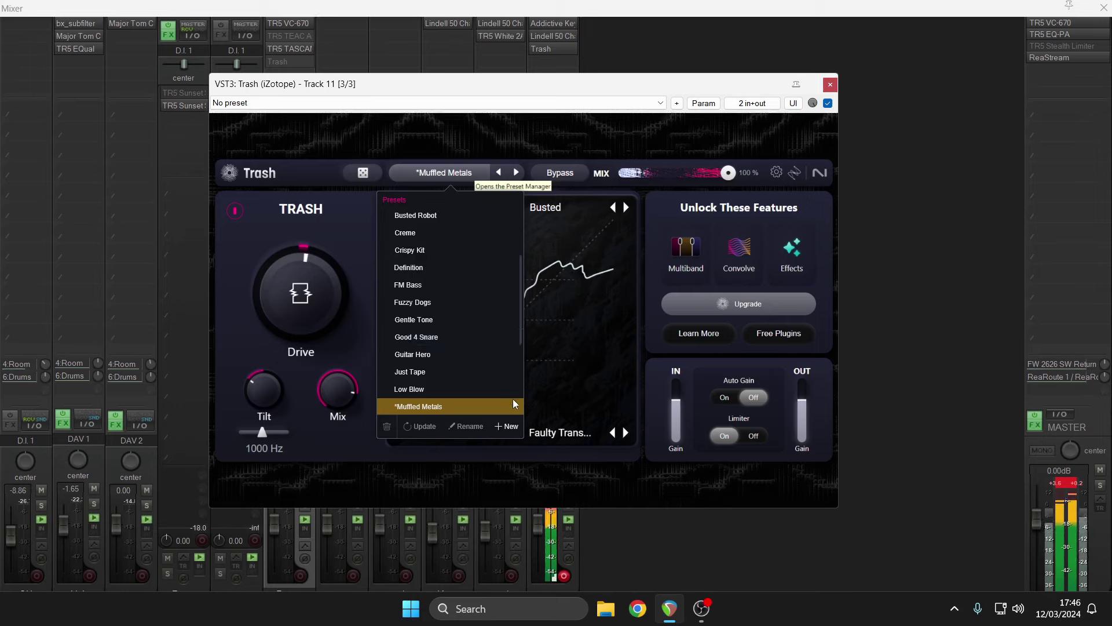
click(521, 336)
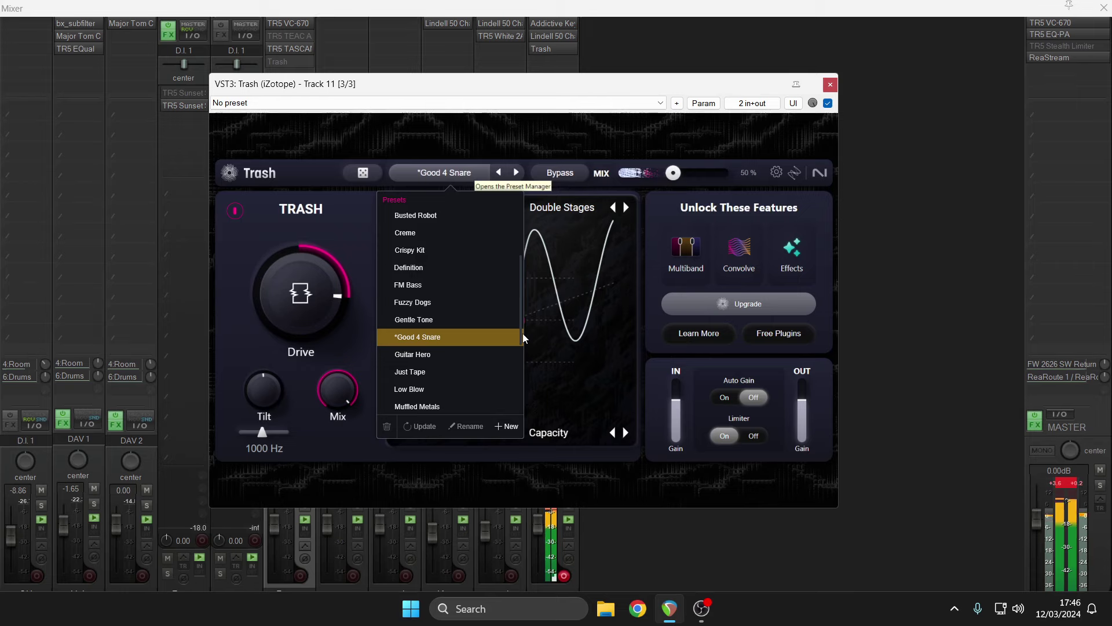
click(439, 404)
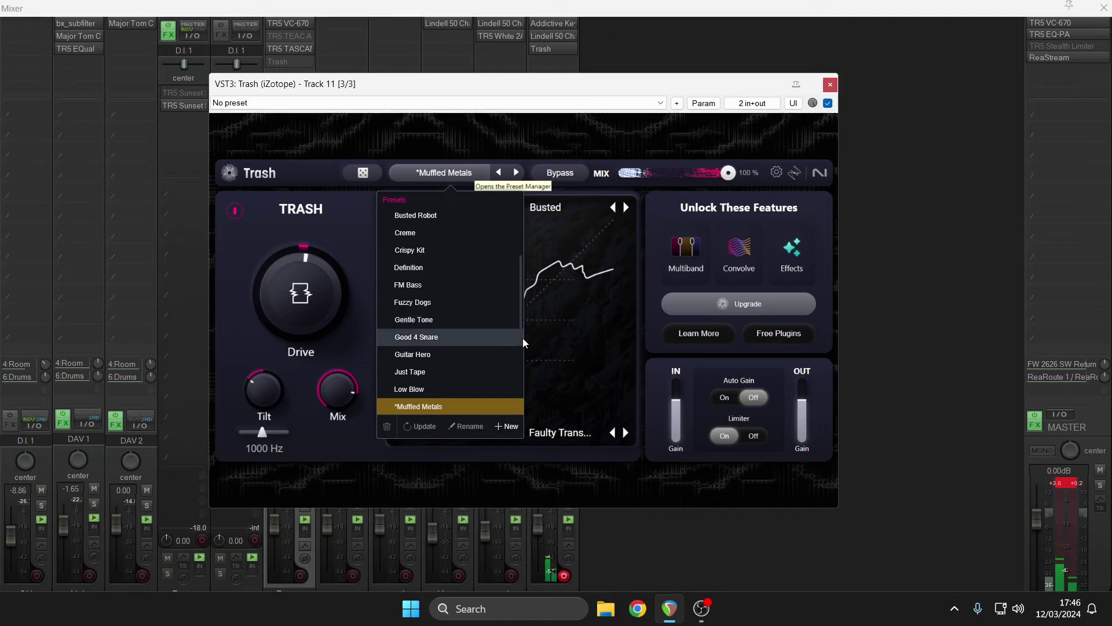
- Audition the Scary Movie and Somewhat Guey presets, settling on Unpredictable
drag(521, 338, 521, 433)
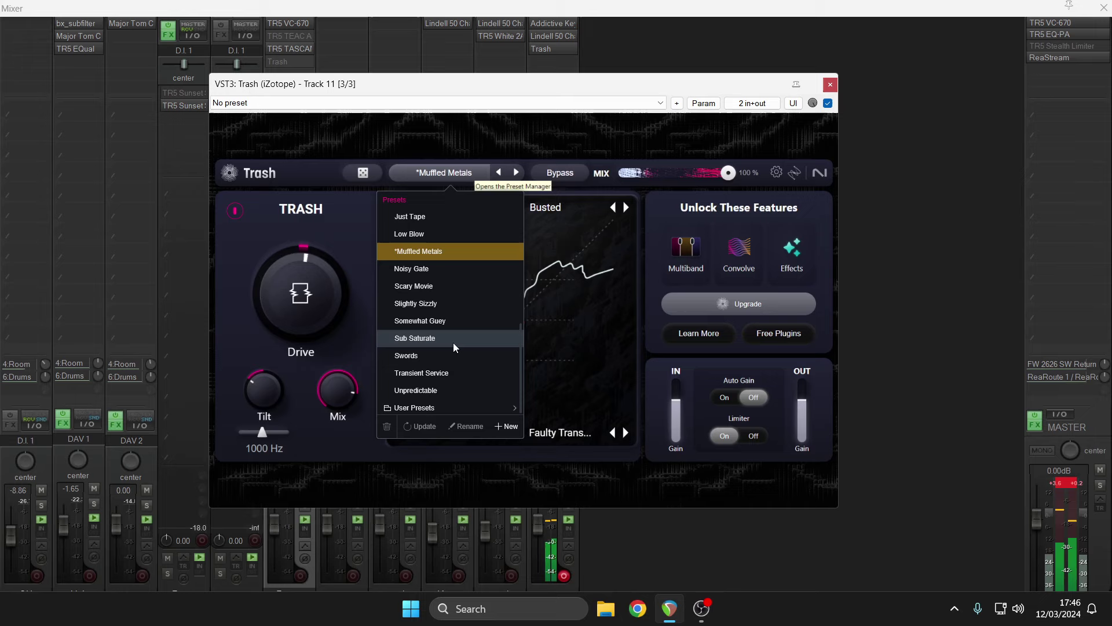
click(435, 289)
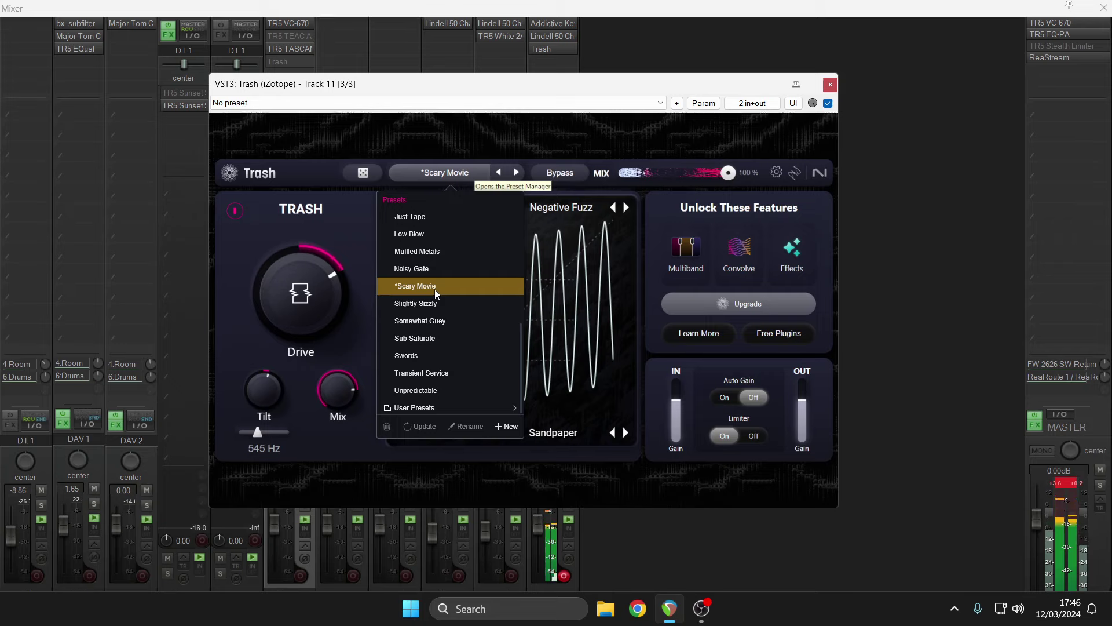
click(440, 320)
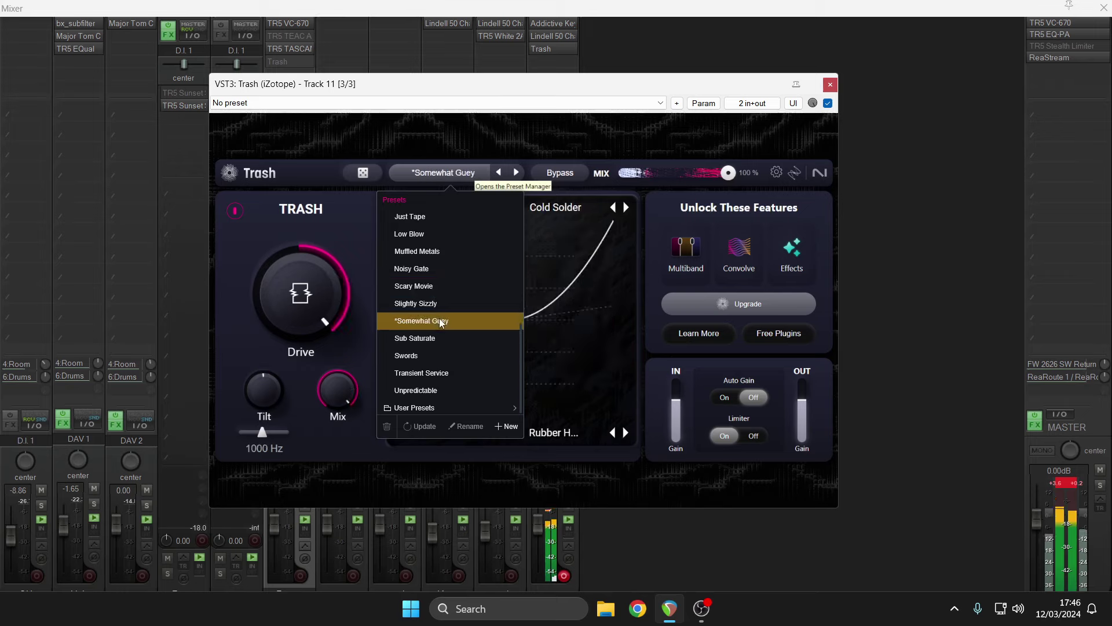
click(433, 385)
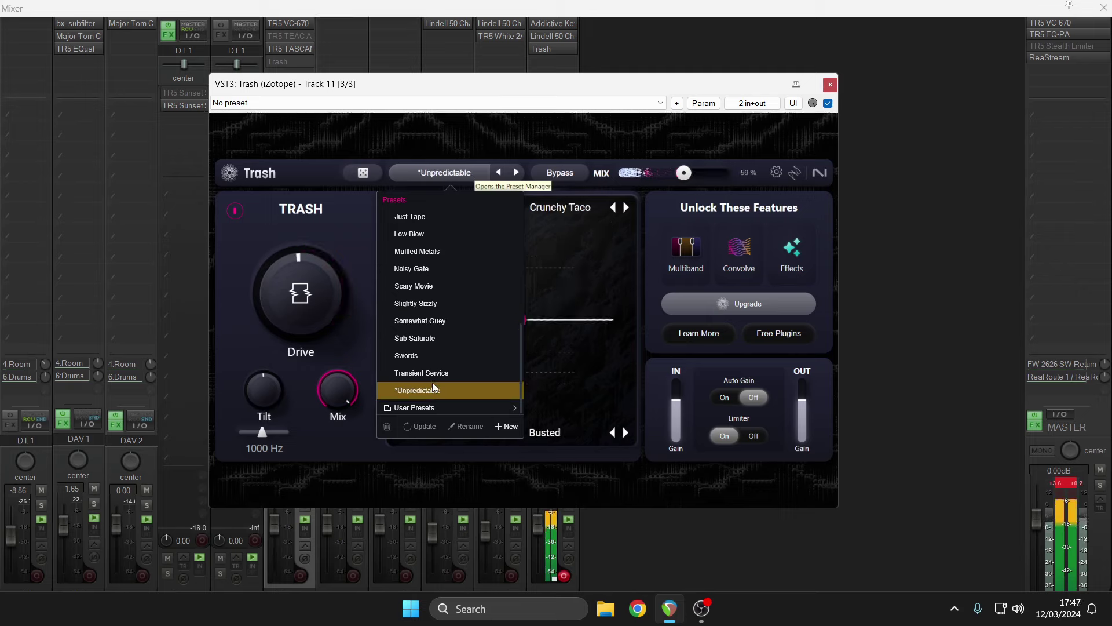
click(564, 323)
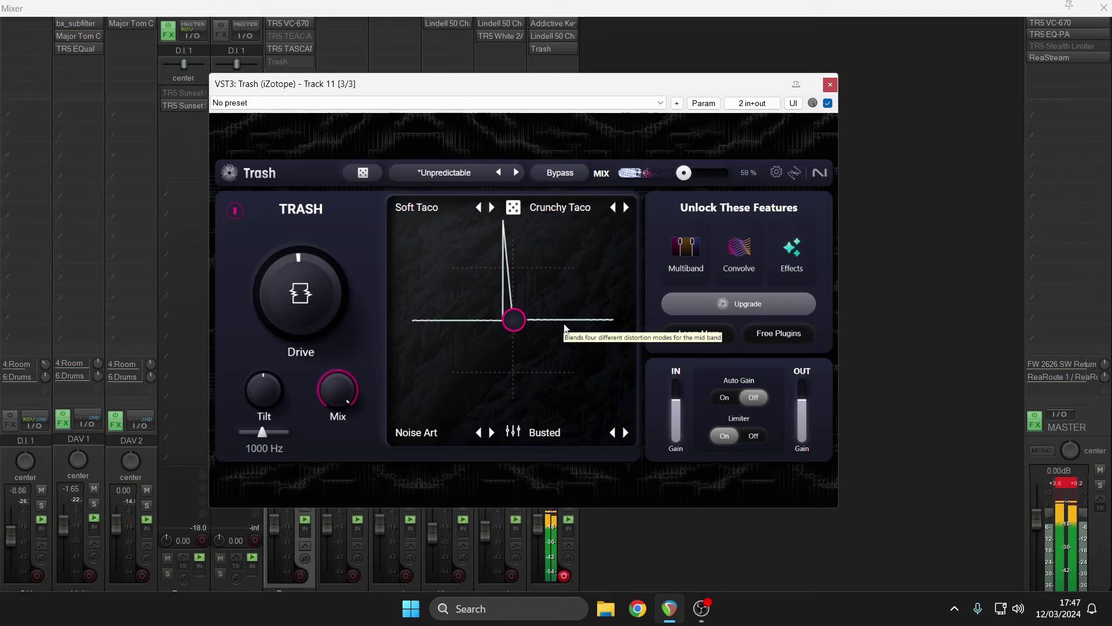
- Lower the Tilt to about -3 and randomize the four distortion modes with Auto Gain on
mouse_move(260, 379)
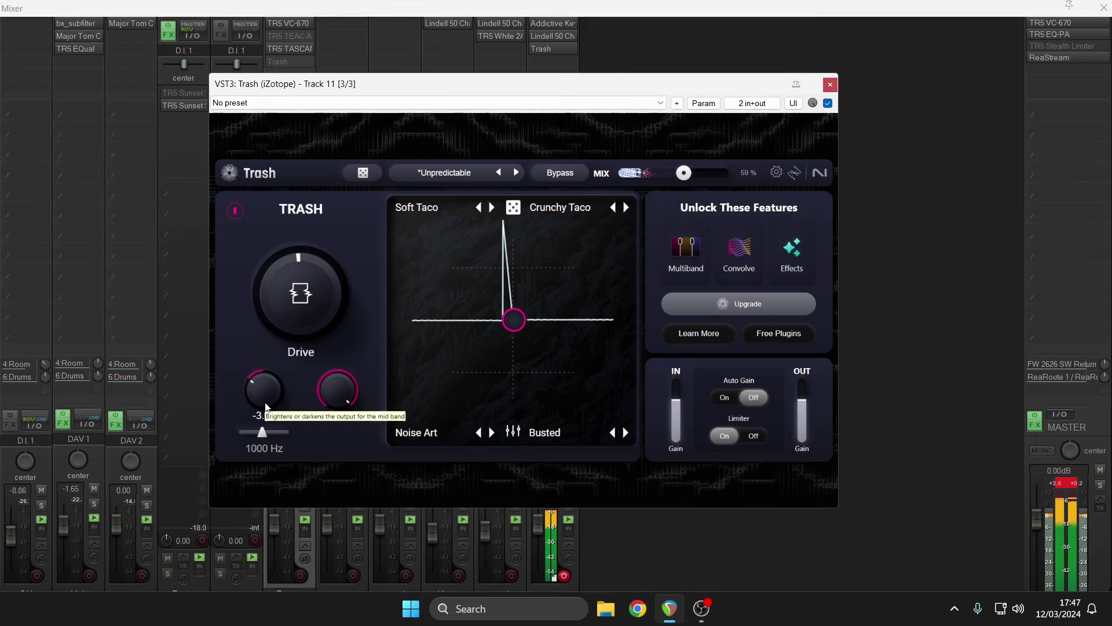
click(514, 209)
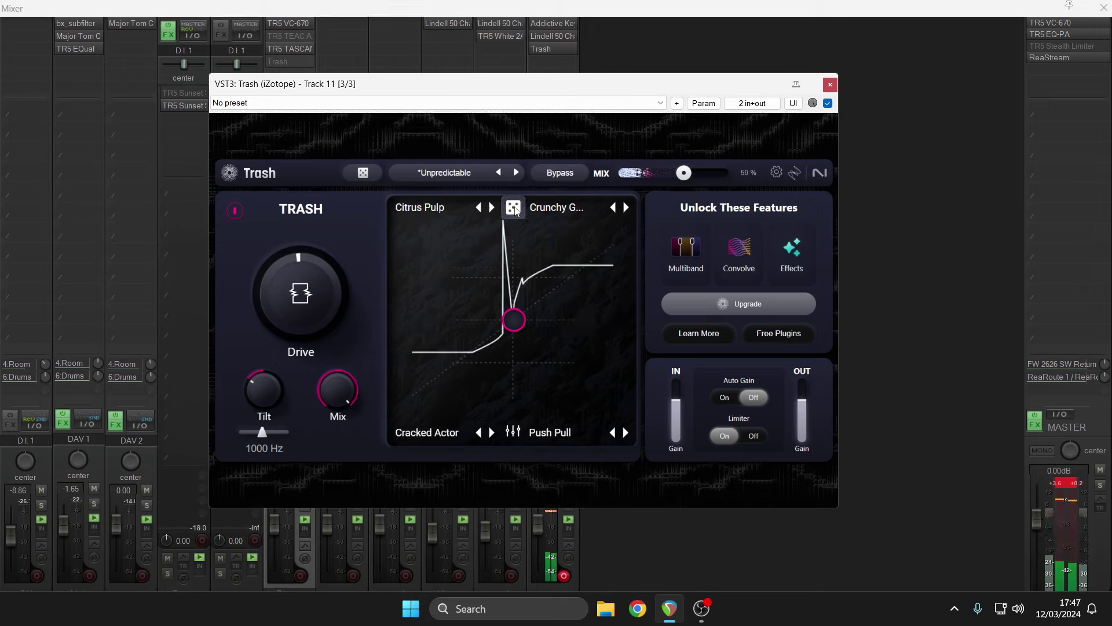
click(731, 401)
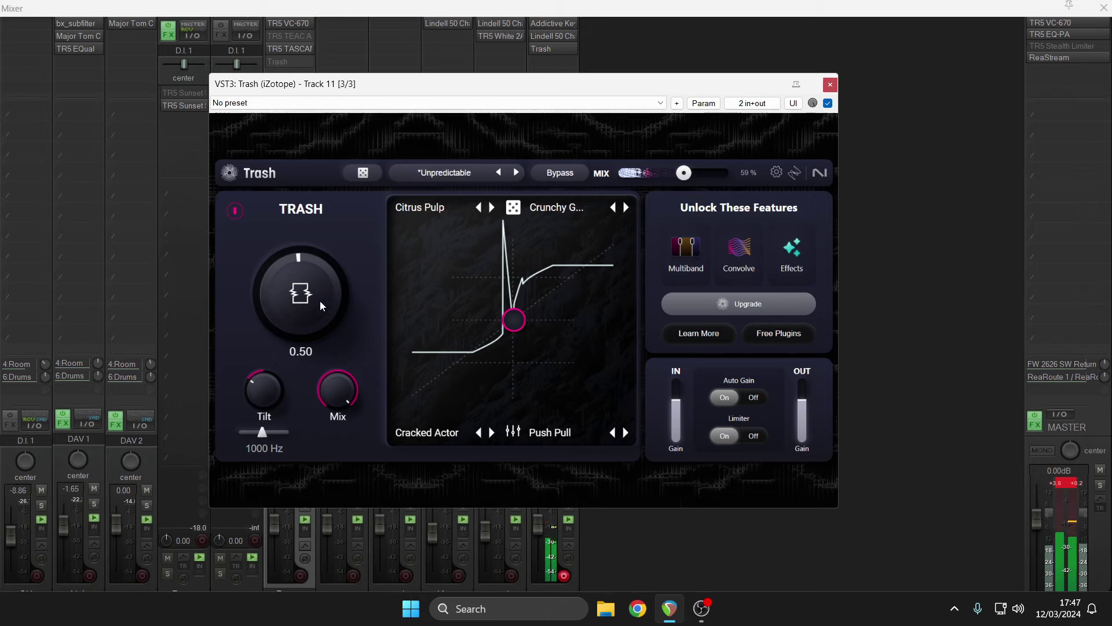
- Set the Drive to 0.64 and the tilt frequency to 6779 Hz
drag(320, 301, 324, 245)
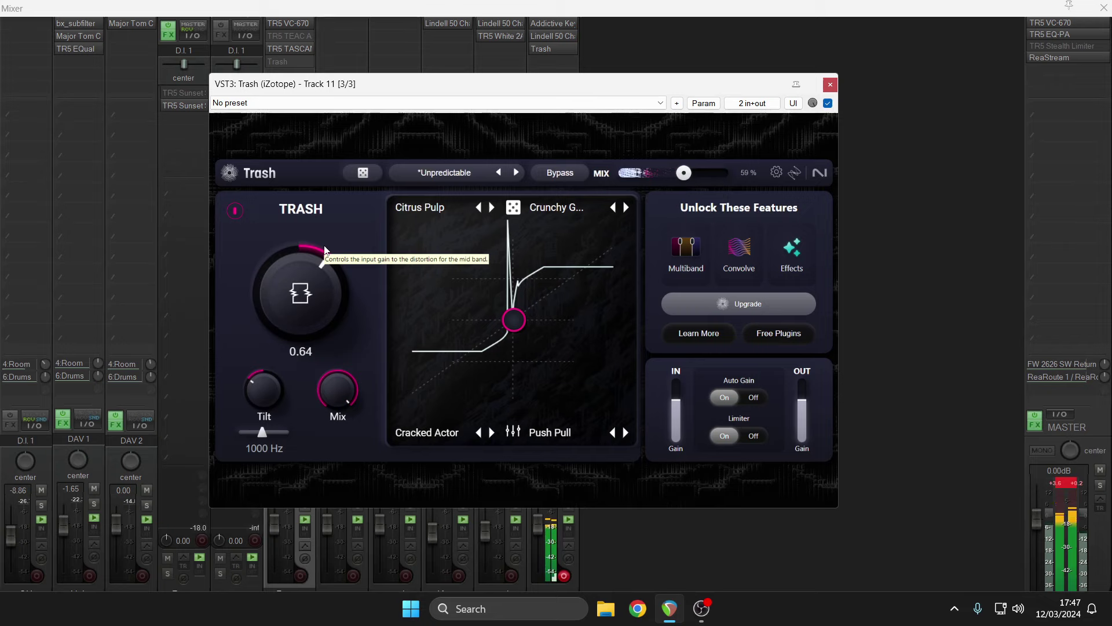
drag(262, 433, 279, 435)
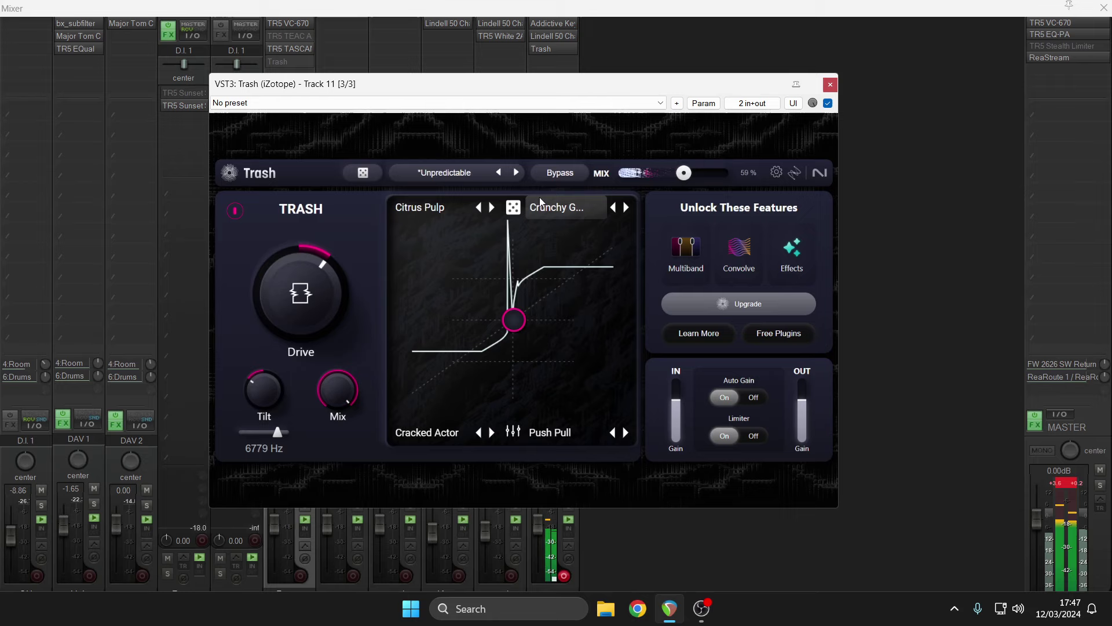
- Randomize the four distortion modes and sweep the blend point fully toward Garage and back across toward Tape
click(514, 208)
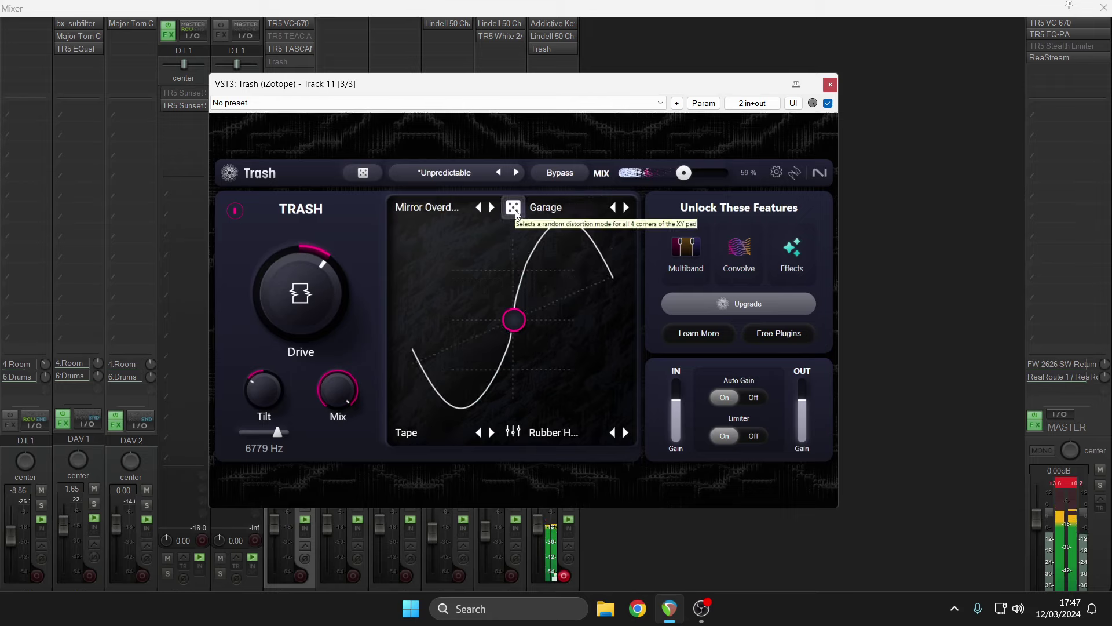
drag(514, 318, 604, 189)
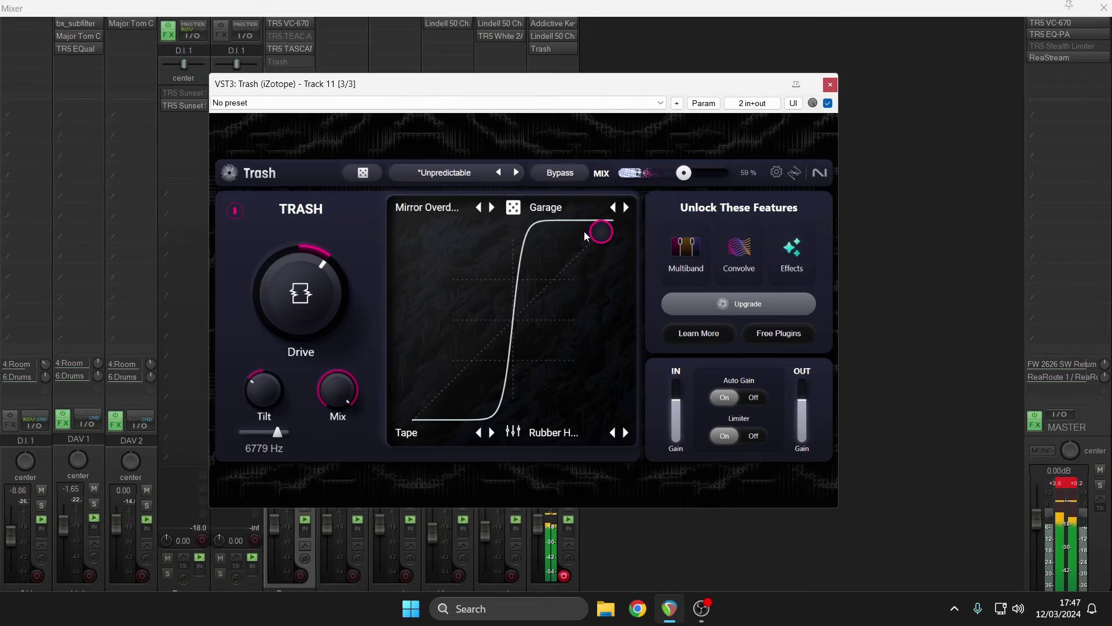
drag(601, 232, 414, 371)
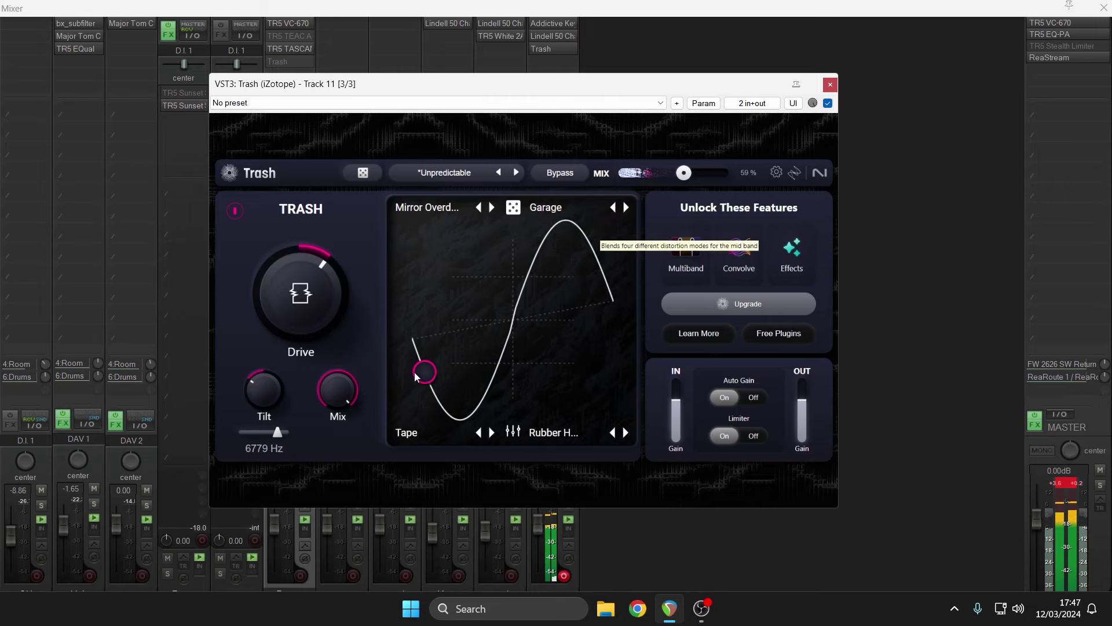
- Show the Style controls for the four distortion modes and raise the Garage mode's Style to maximum
click(513, 432)
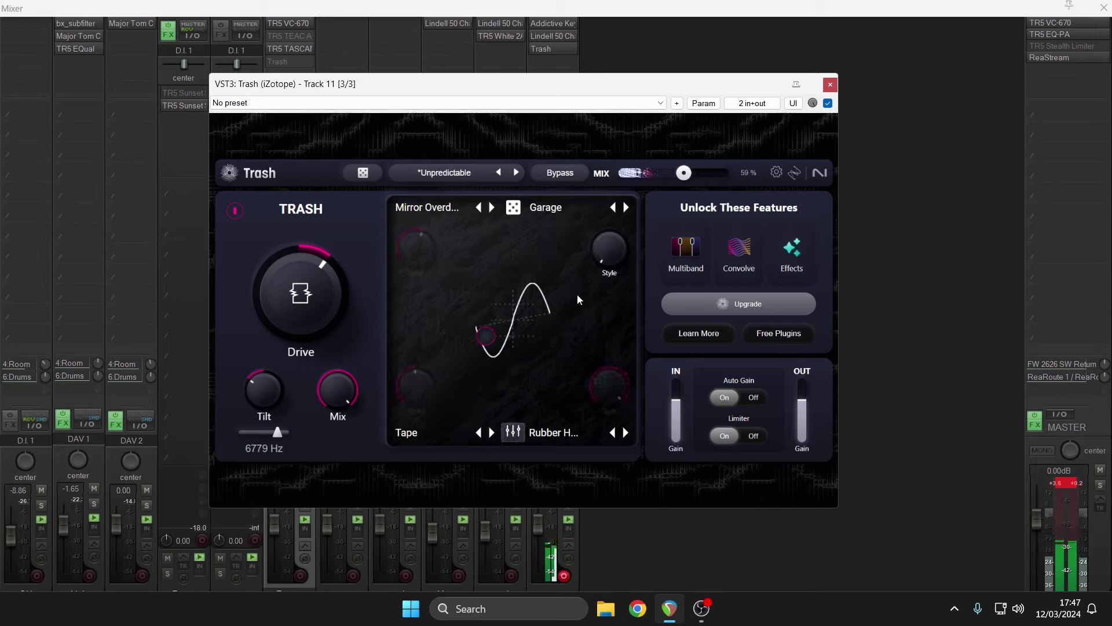
mouse_move(600, 272)
drag(613, 219, 627, 179)
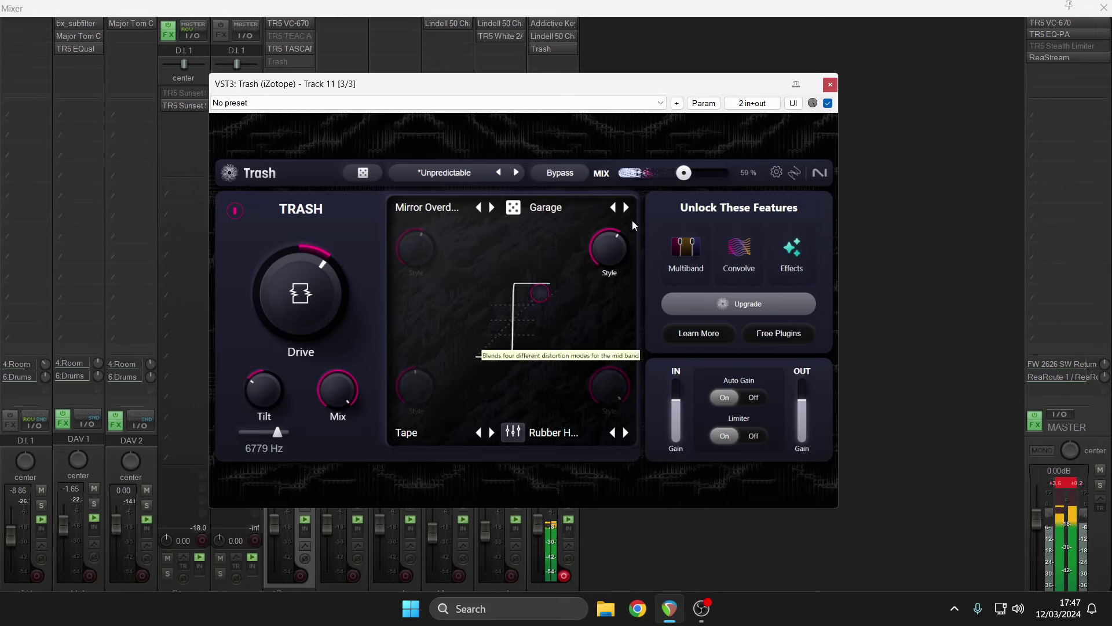
mouse_move(632, 221)
drag(612, 247, 618, 197)
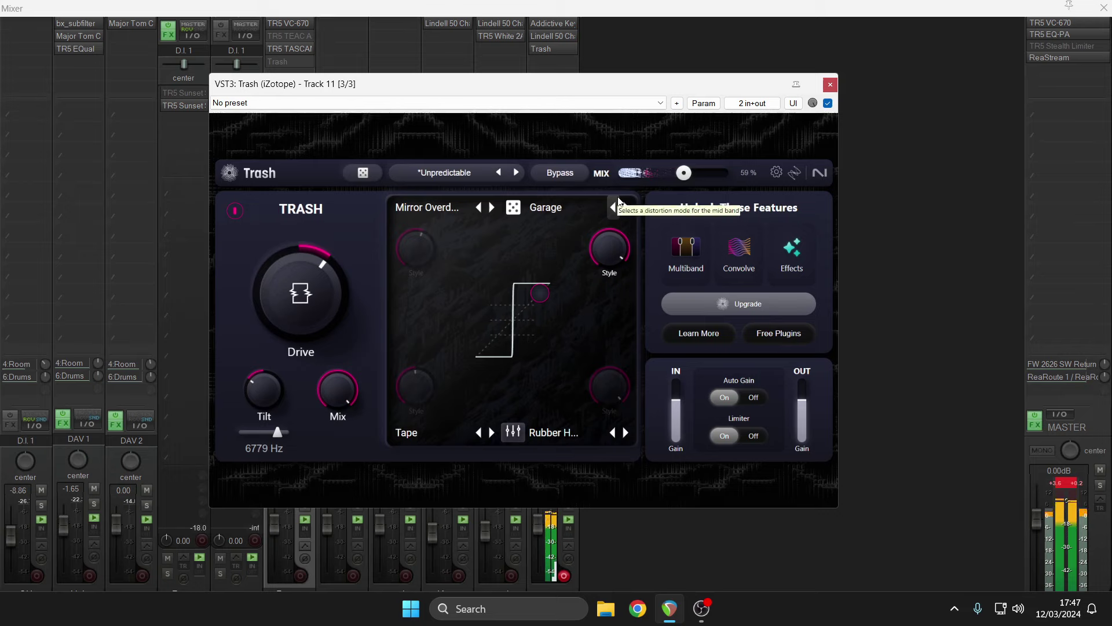
- Randomize the four distortion modes, raise Cheap Digital's Style, and sweep the blend through Capacity and Cheap Digital to midway between Cheap Digital and Blitz
click(517, 209)
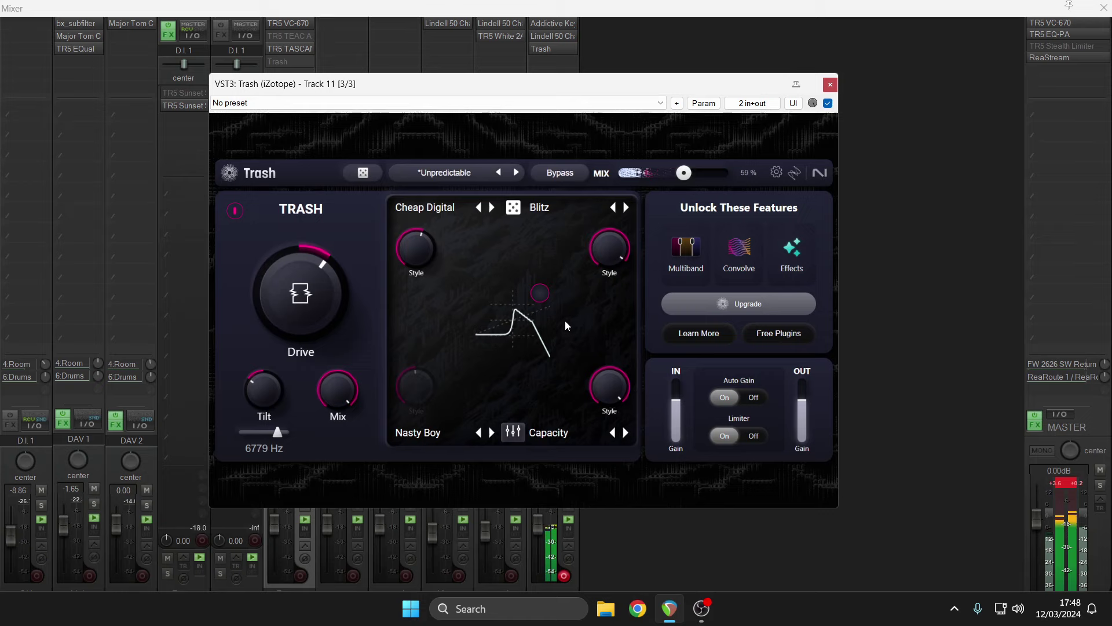
drag(549, 290, 549, 344)
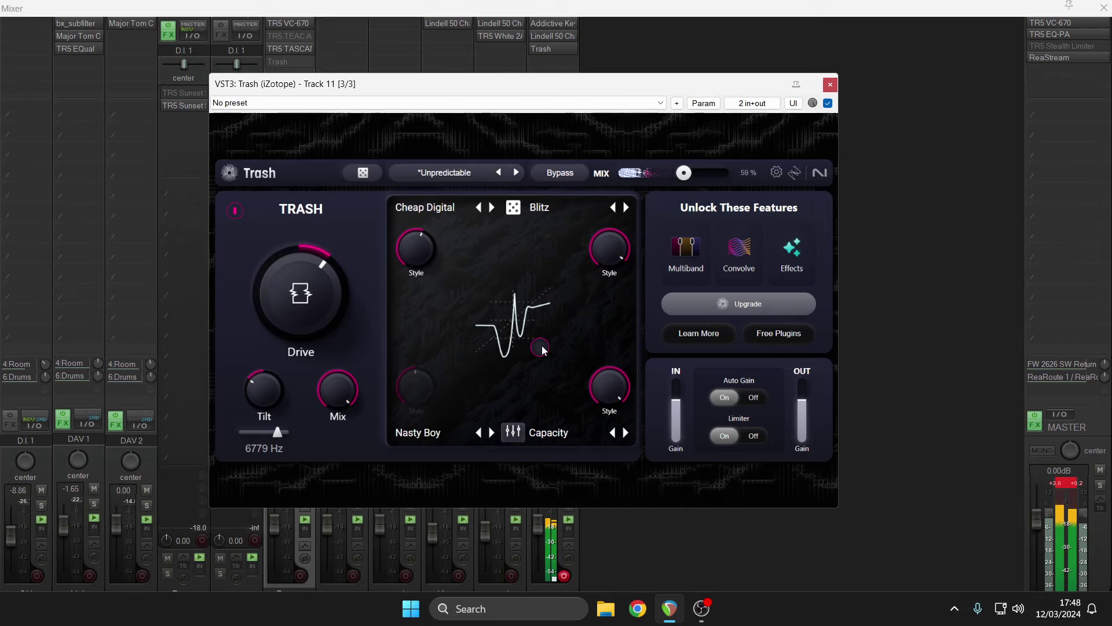
drag(541, 347, 462, 266)
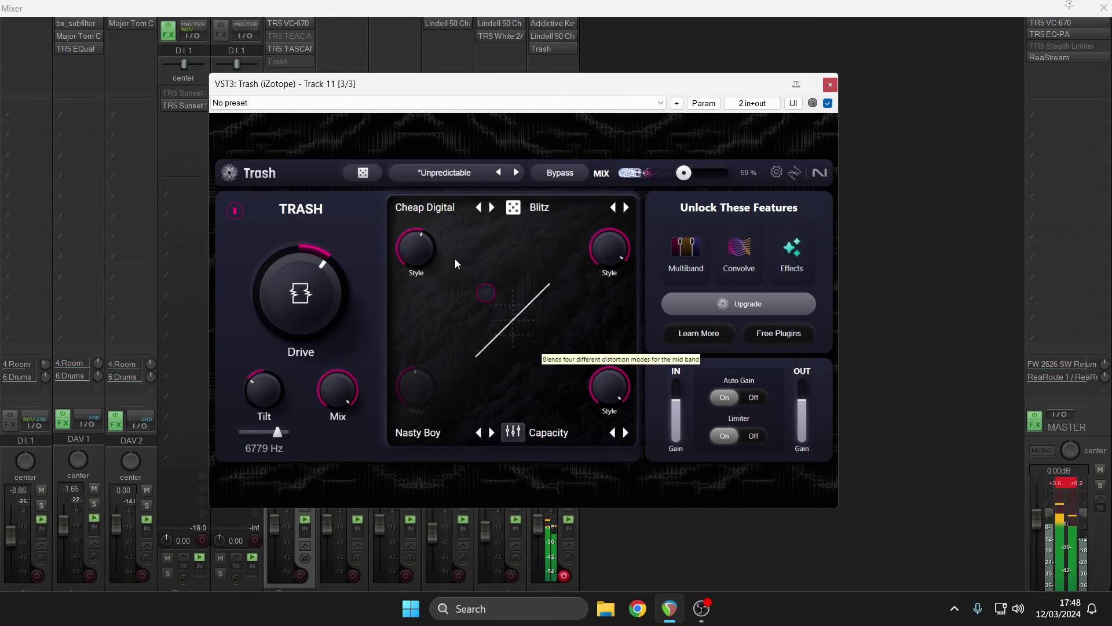
drag(420, 249, 429, 199)
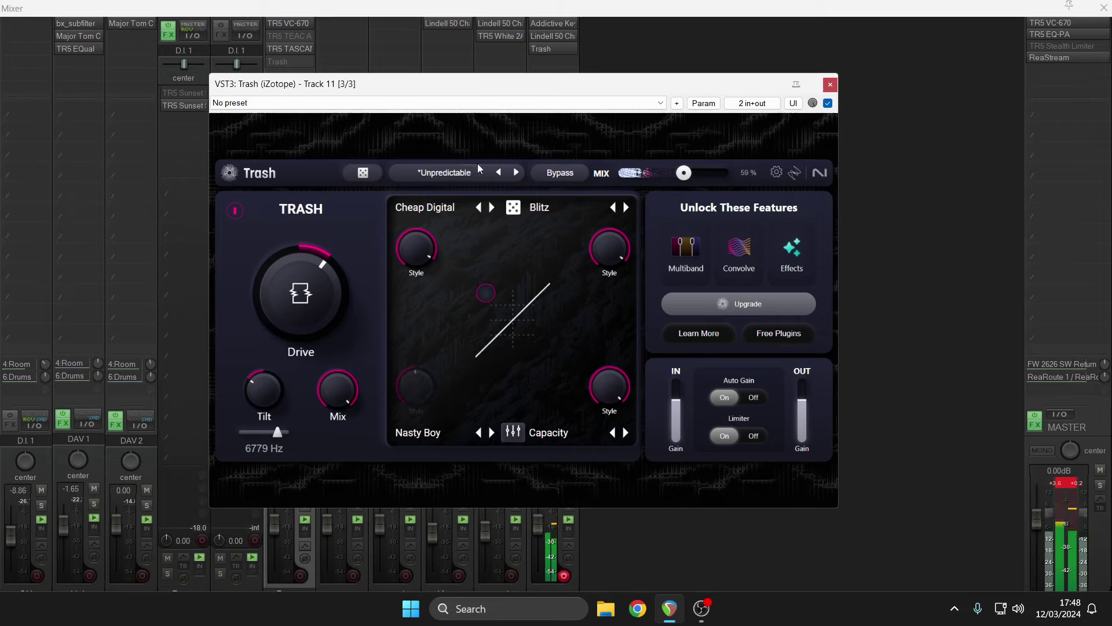
drag(492, 297, 515, 283)
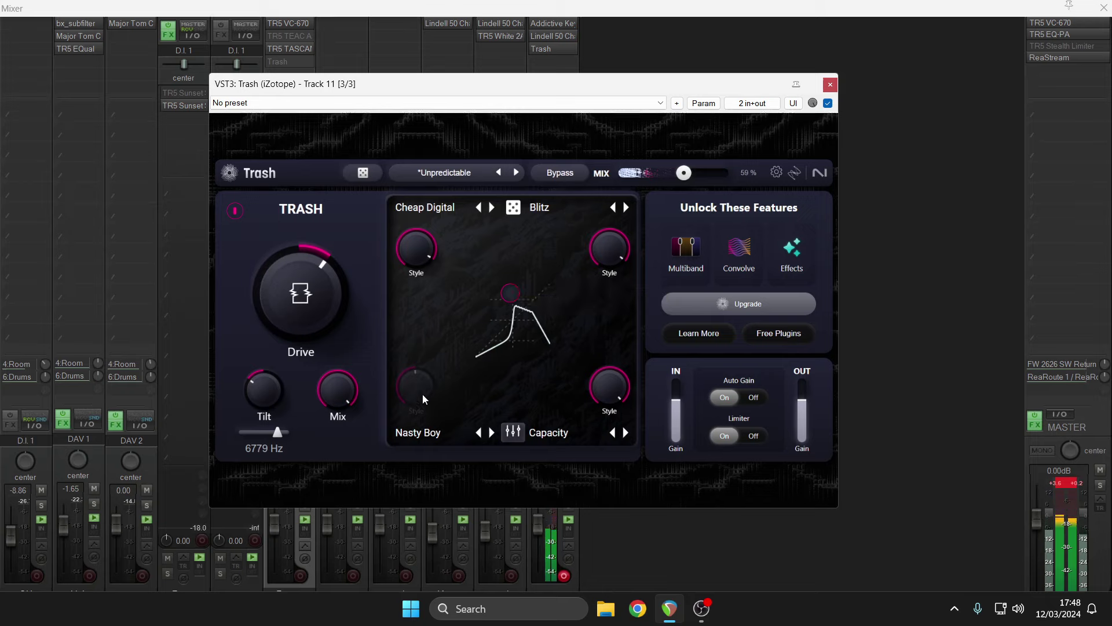
- Switch the Nasty Boy mode to Noise Art and randomize all four distortion modes twice
click(488, 438)
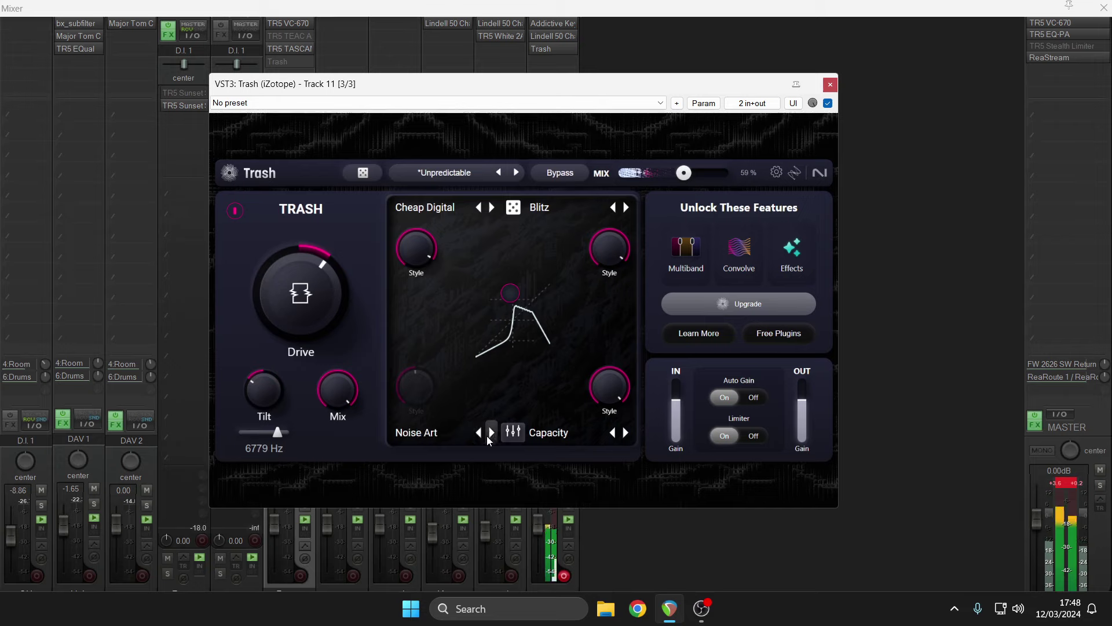
click(512, 207)
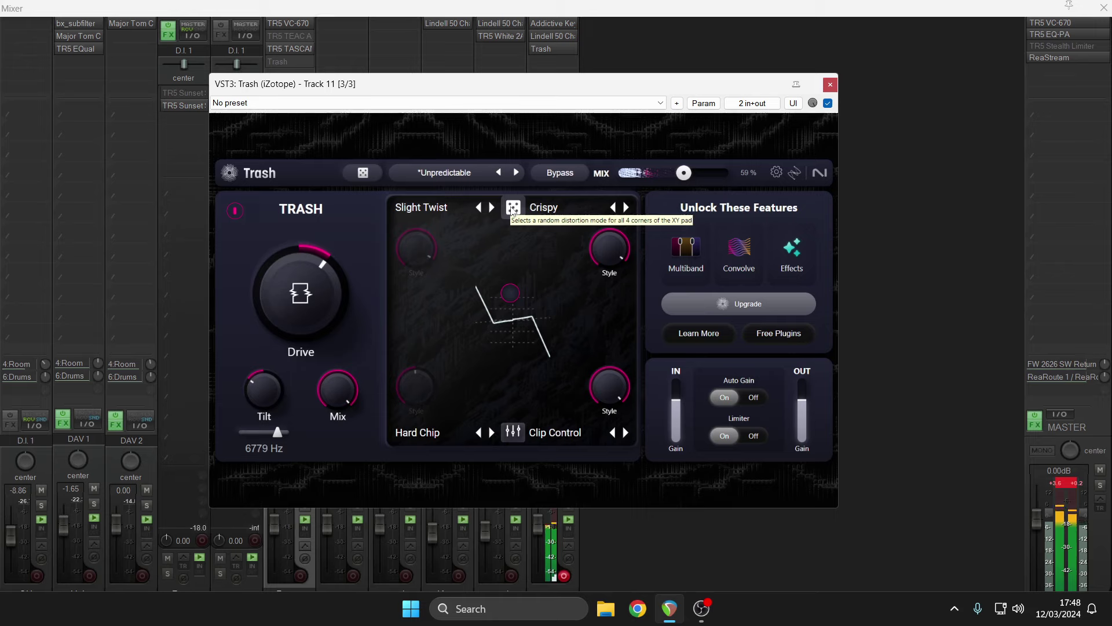
click(512, 208)
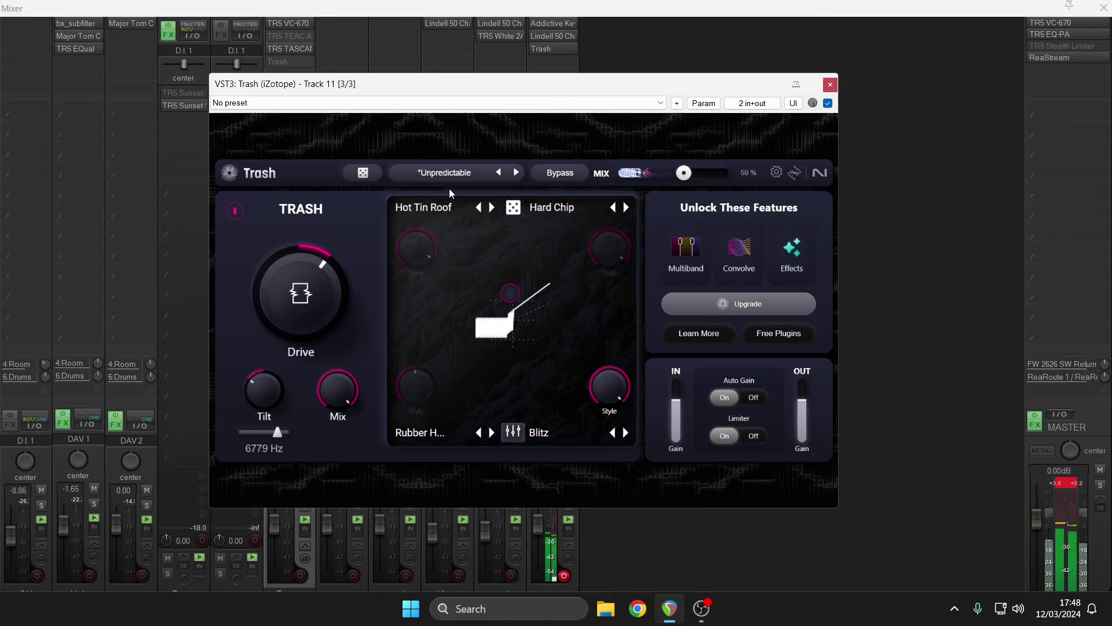
- Load a random preset with Auto Gain on and shift the blend fully toward Negative Fuzz
click(357, 175)
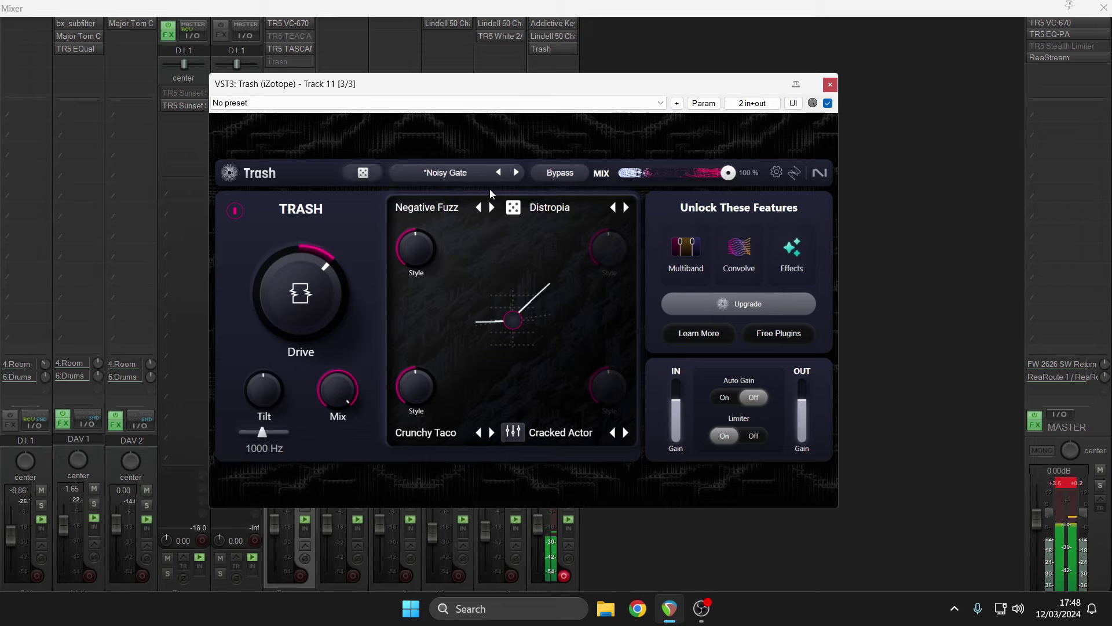
click(725, 397)
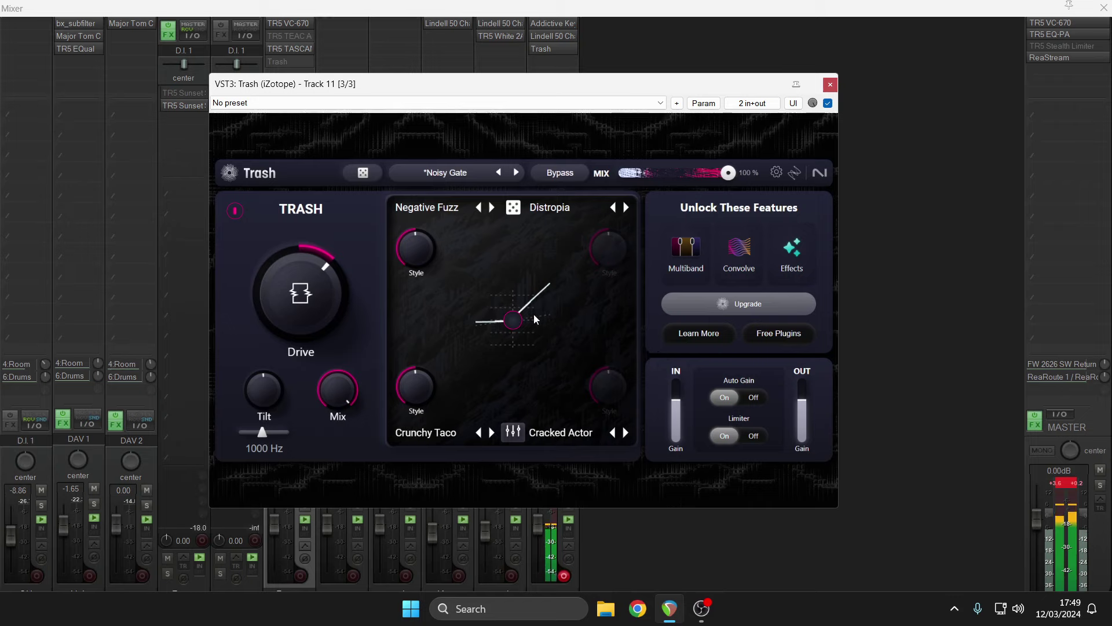
drag(511, 328, 430, 270)
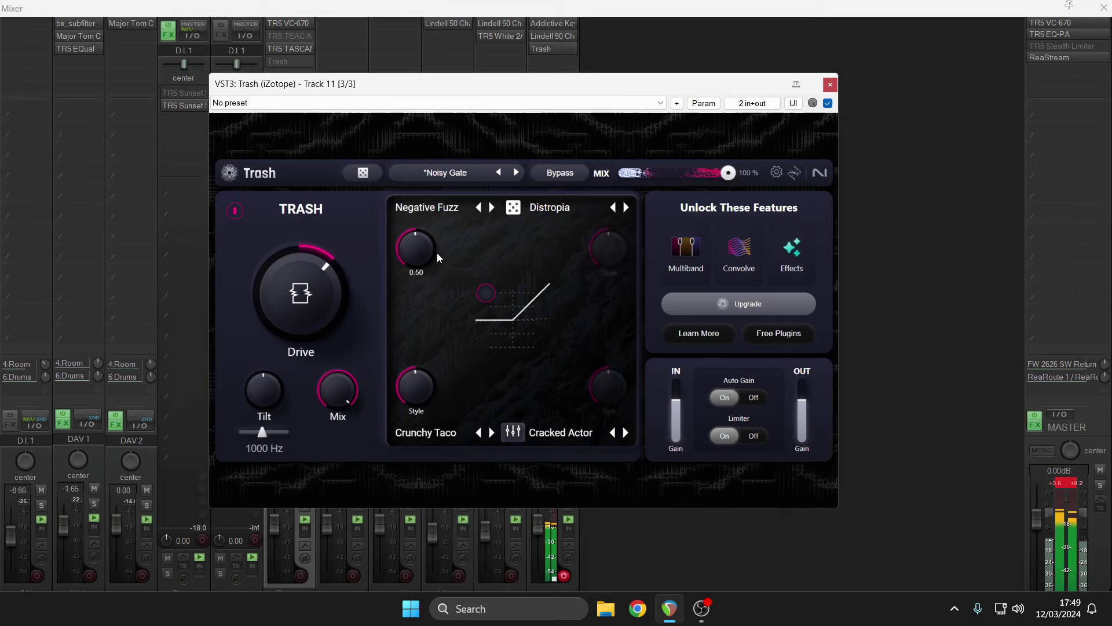
- Randomize the preset again, settling on Unpredictable with Auto Gain on, and shift the blend fully toward Busted
click(365, 179)
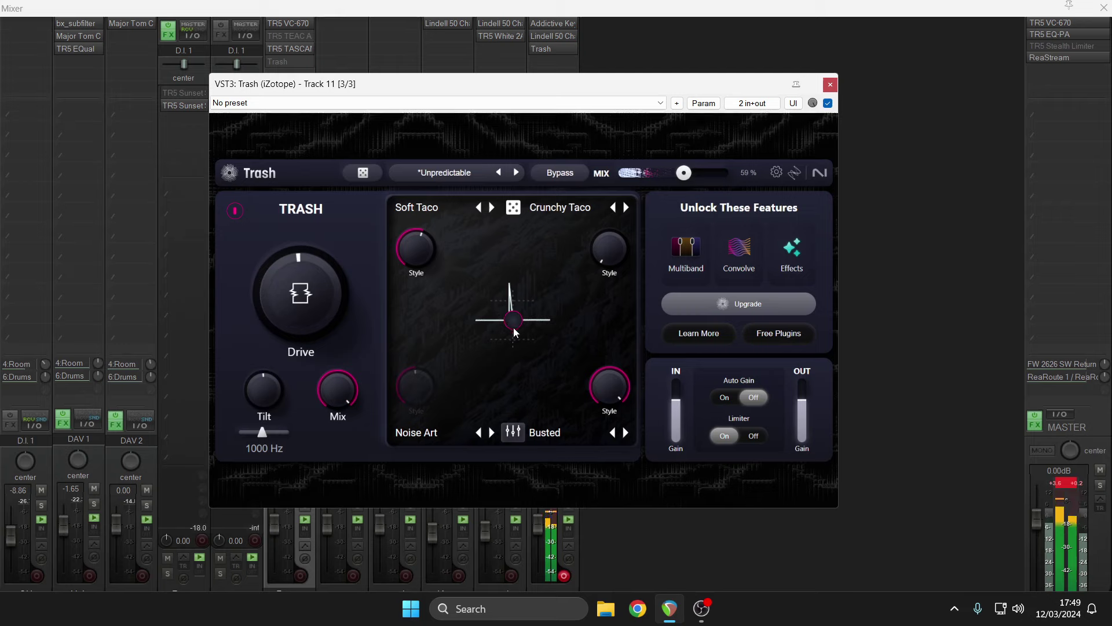
click(728, 402)
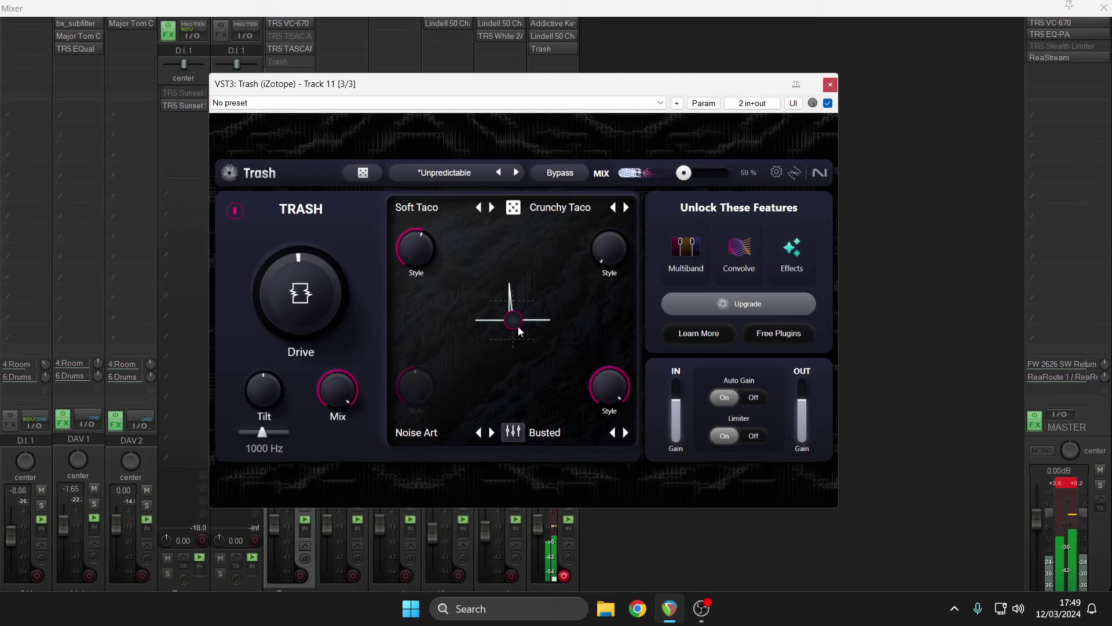
drag(518, 326, 544, 352)
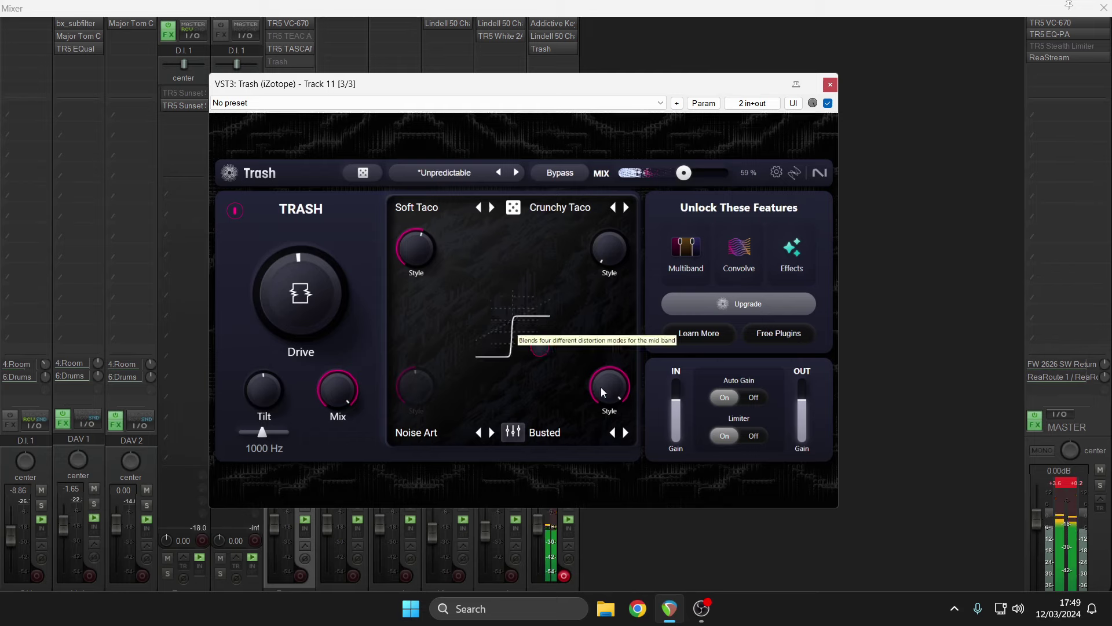
mouse_move(601, 386)
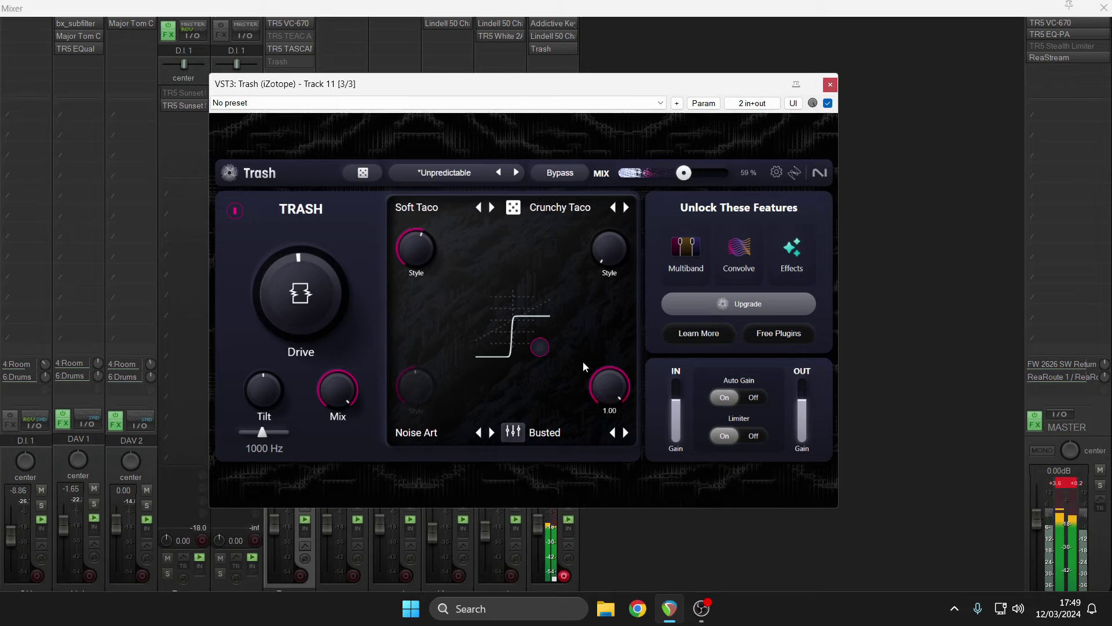
- Raise Soft Taco's Style to maximum and Crunchy Taco's Style to 0.36, moving the blend through the centre to Soft Taco
drag(422, 245, 448, 152)
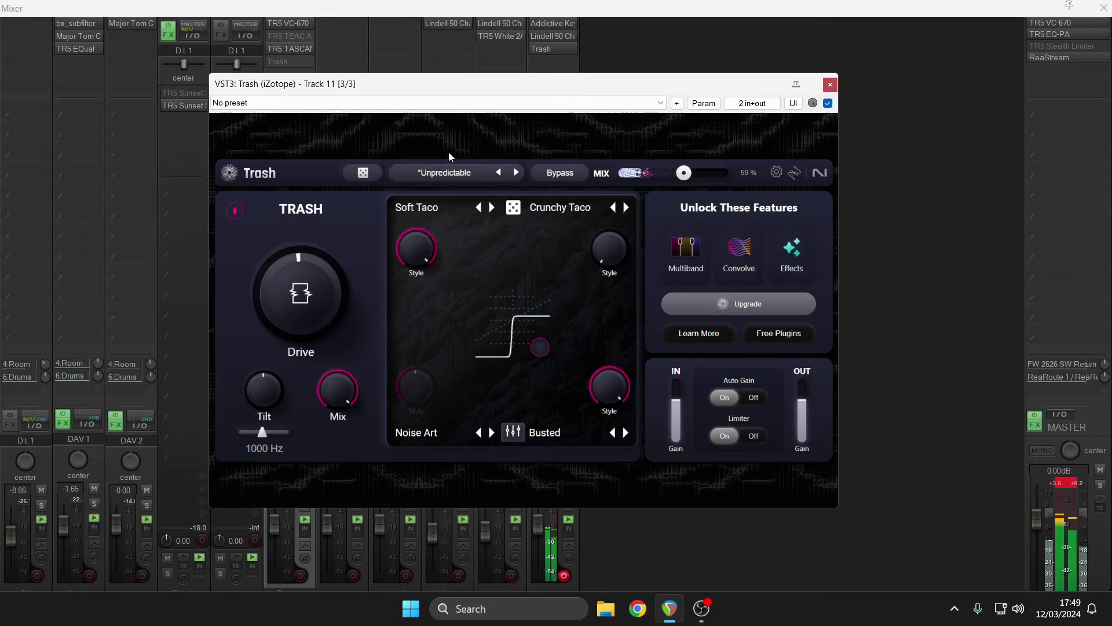
drag(543, 350, 511, 323)
drag(606, 274, 602, 202)
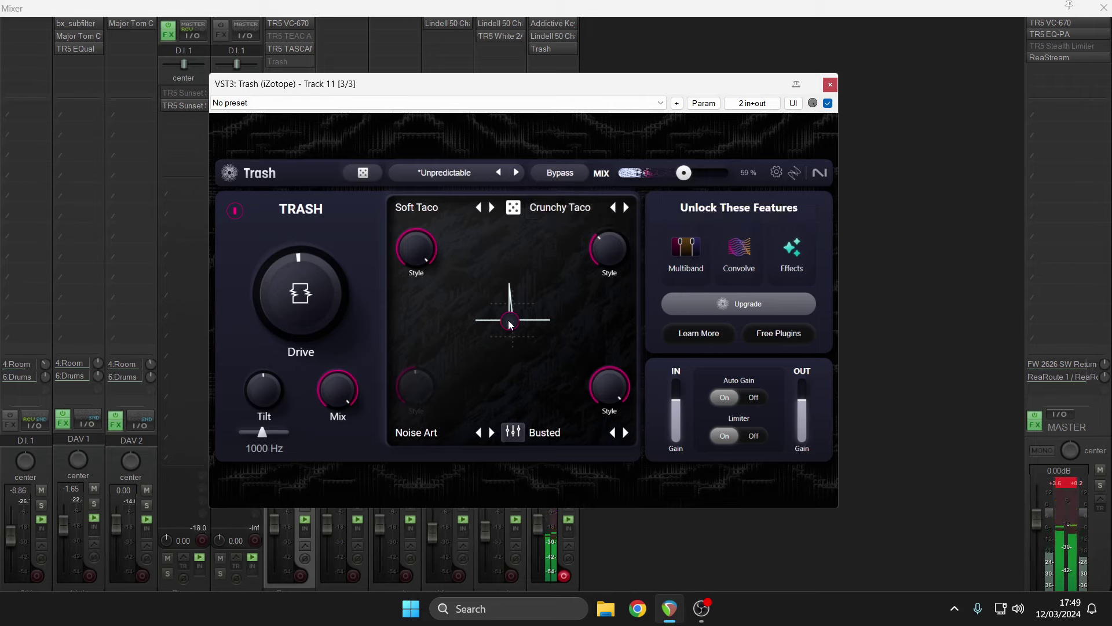
drag(509, 320, 472, 288)
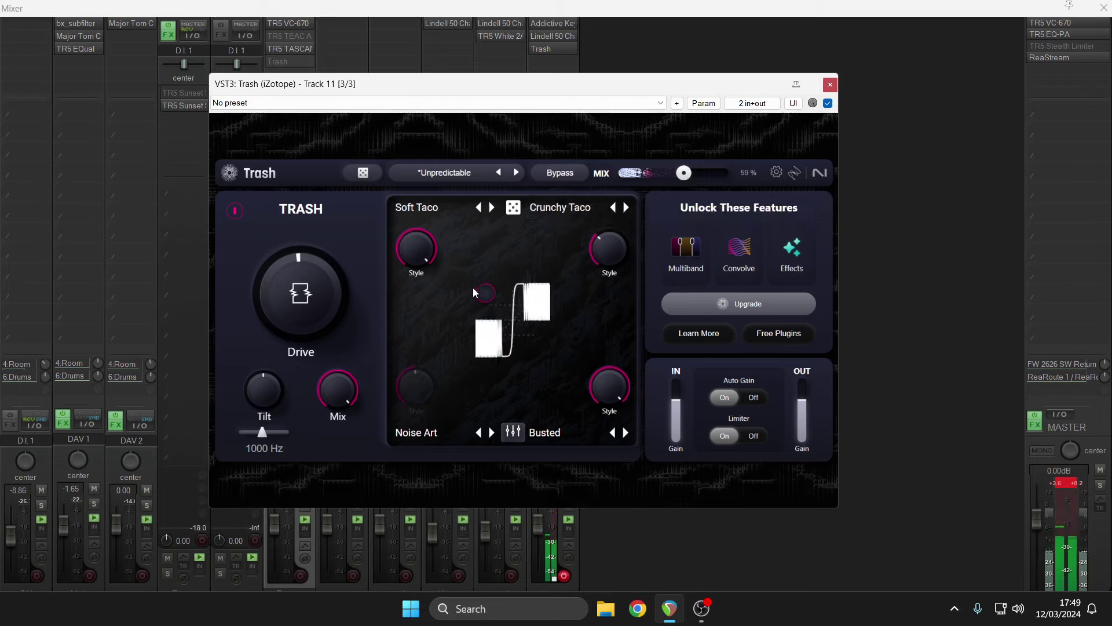
- Audition the Retro modes Bit Wrench, Iris Aliasing, Plateau and Rusty Bits in place of Soft Taco
click(445, 210)
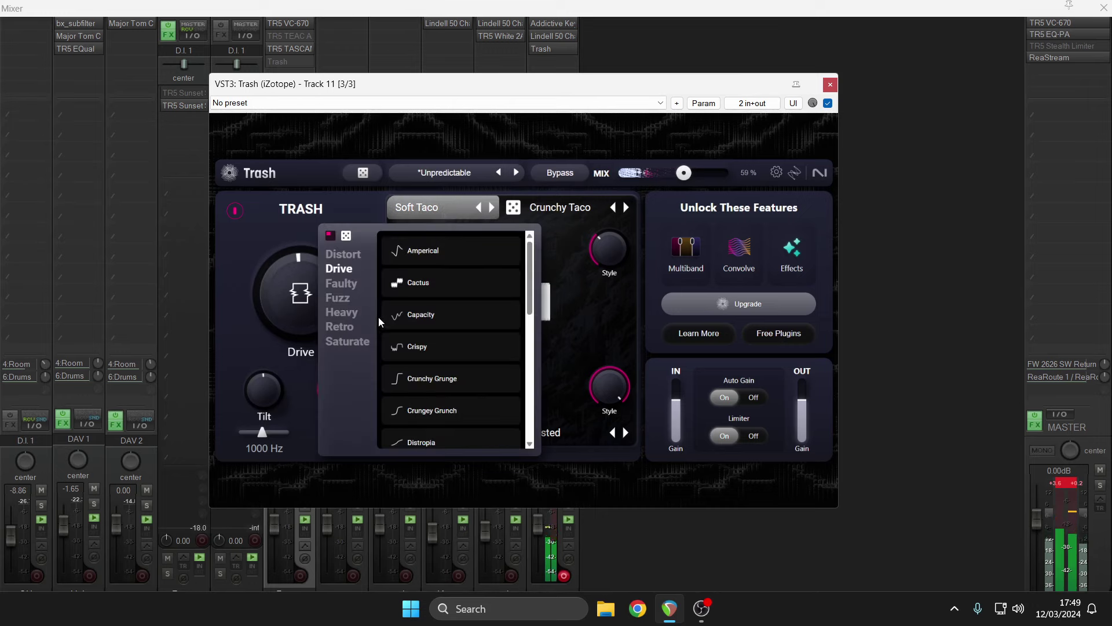
click(356, 326)
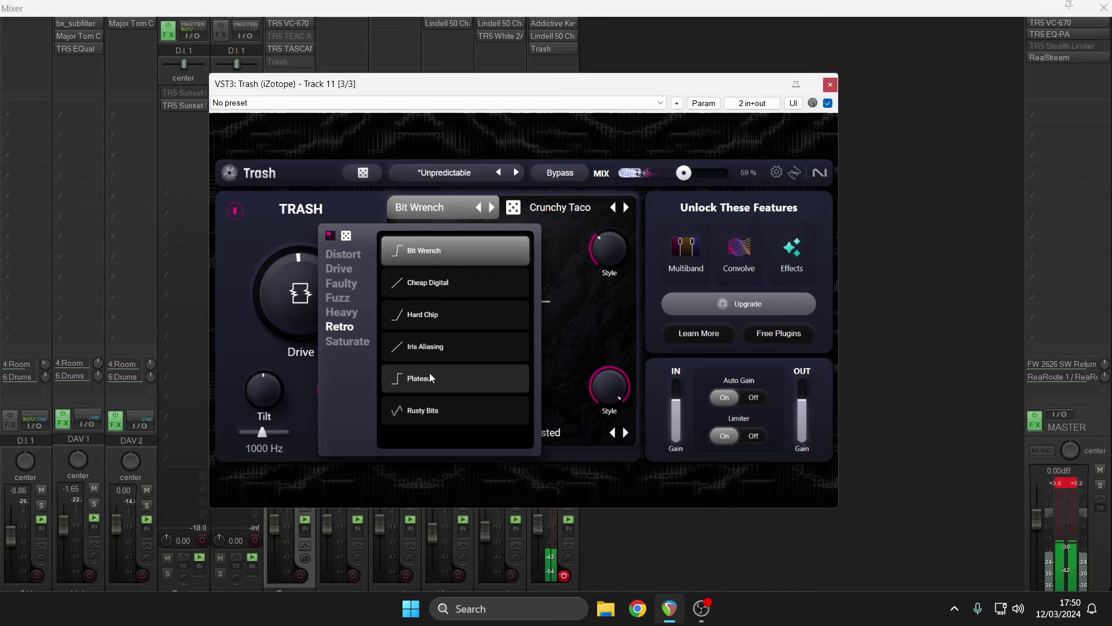
click(435, 356)
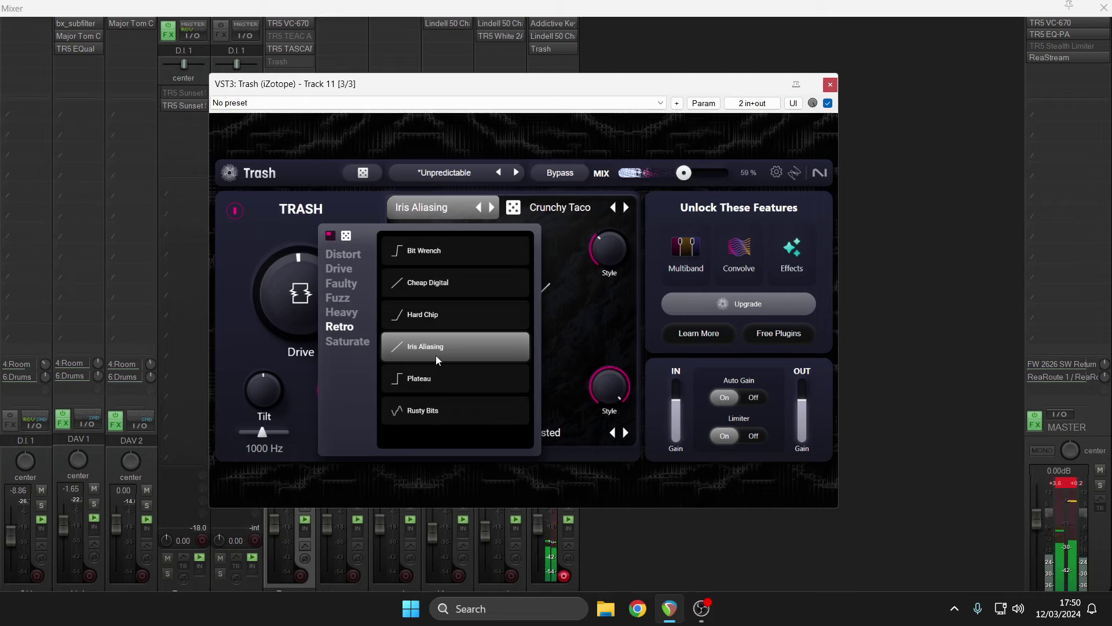
click(443, 378)
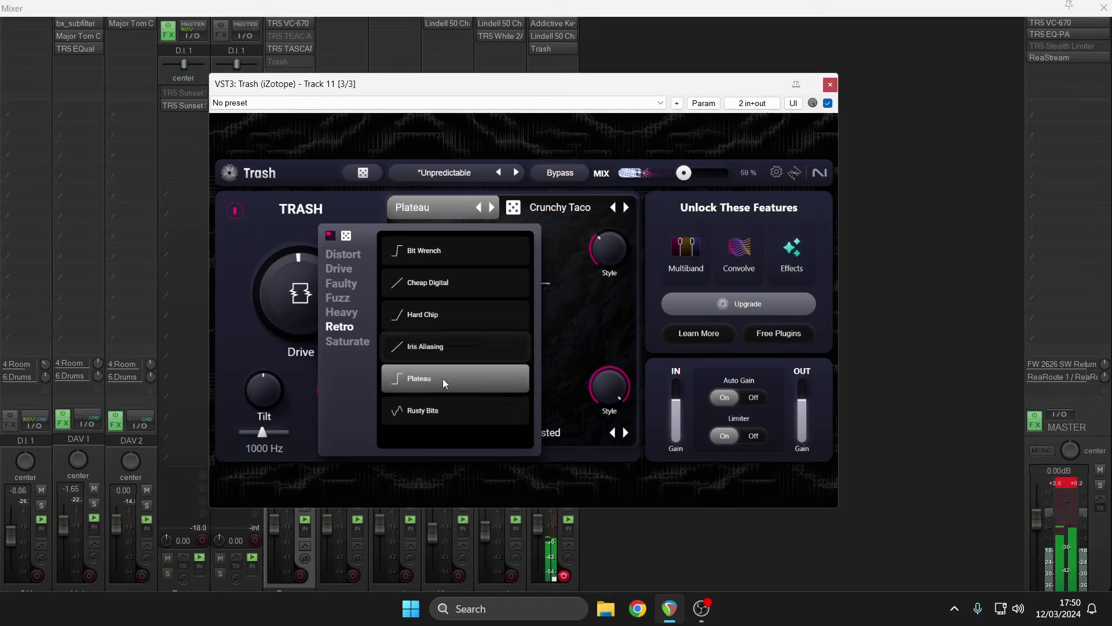
click(440, 405)
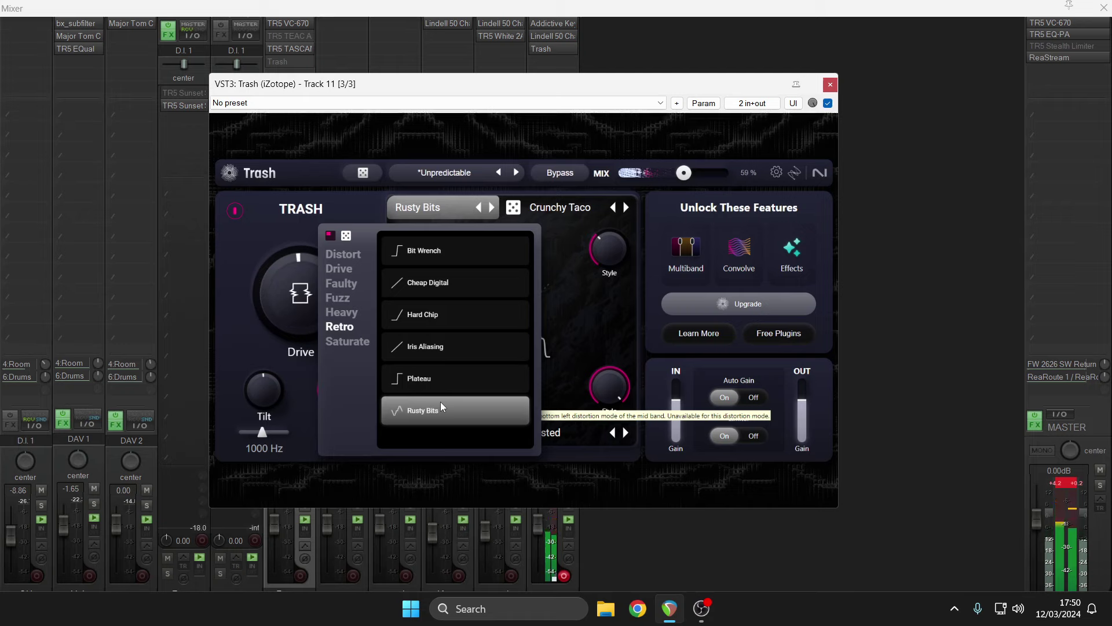
- Replace the Rusty Bits mode with Negative Fuzz from the Fuzz category and return the blend to about the centre
click(334, 298)
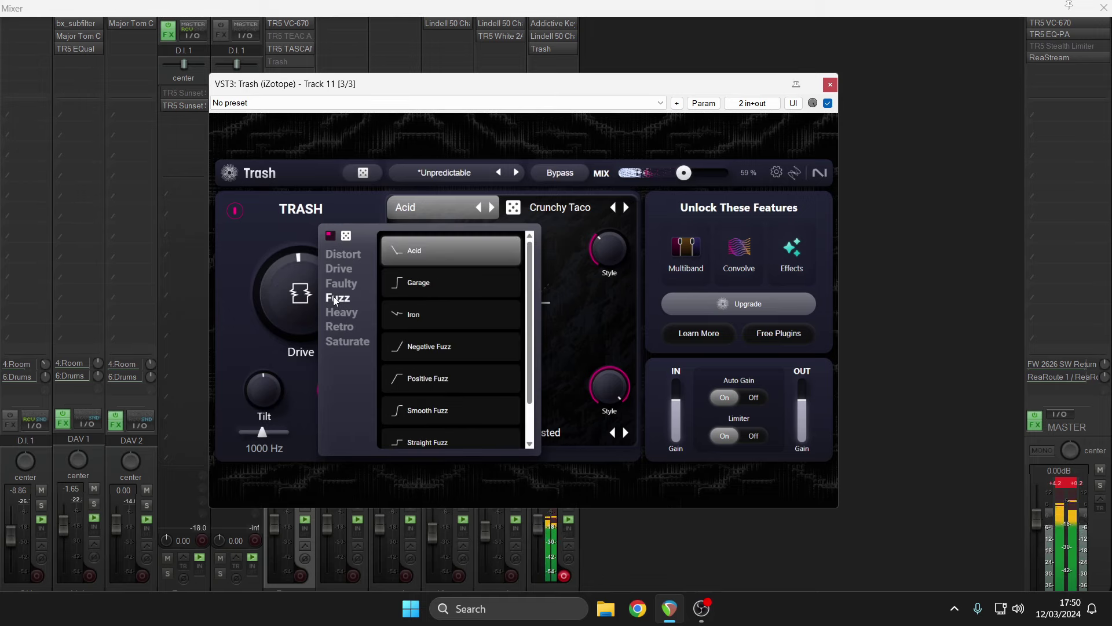
click(456, 355)
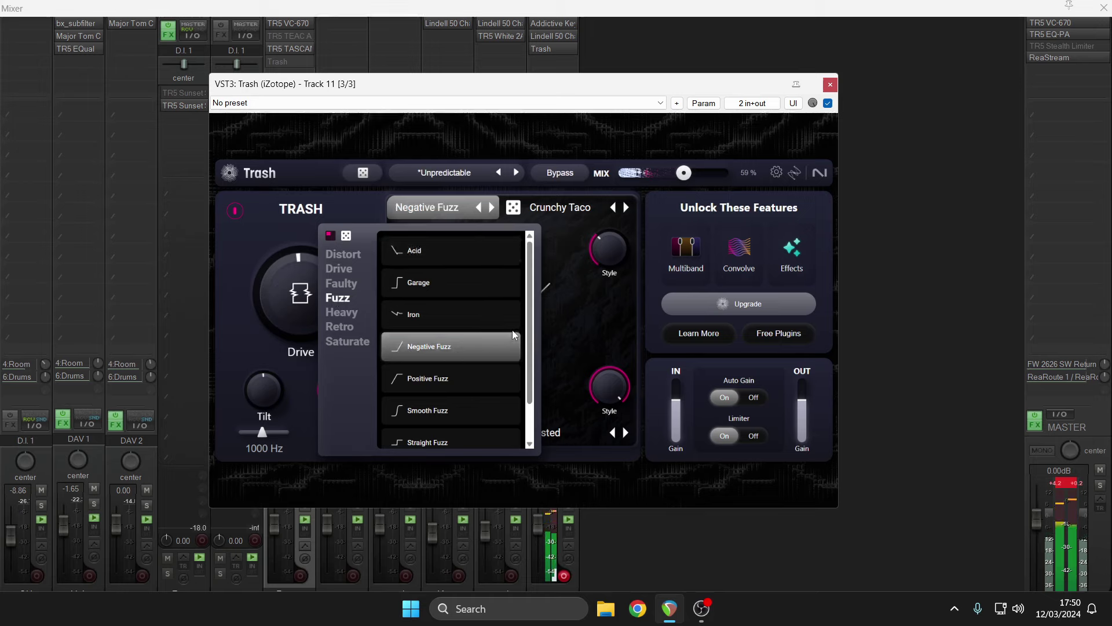
click(586, 297)
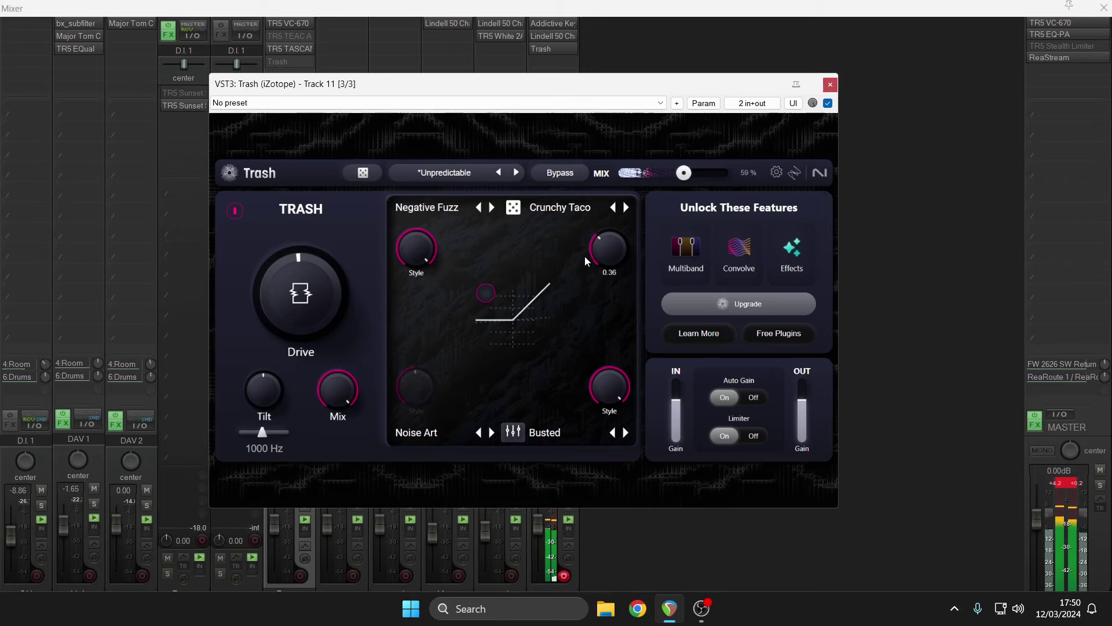
drag(495, 296, 525, 319)
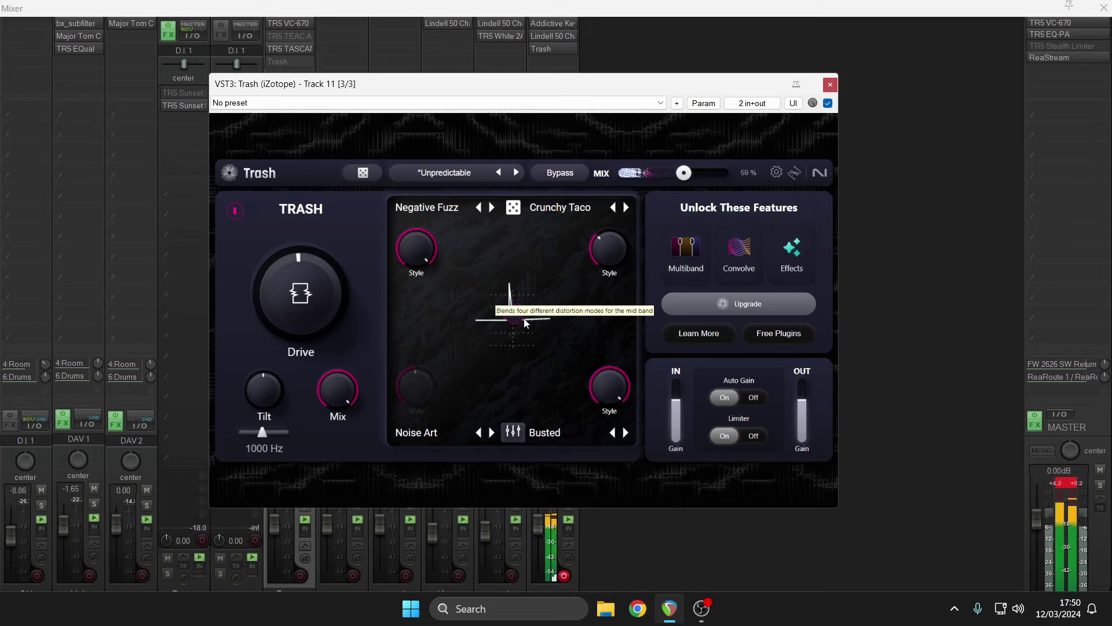
- Hide the distortion modes' Style knobs and shift the blend from the centre towards Noise Art
click(515, 432)
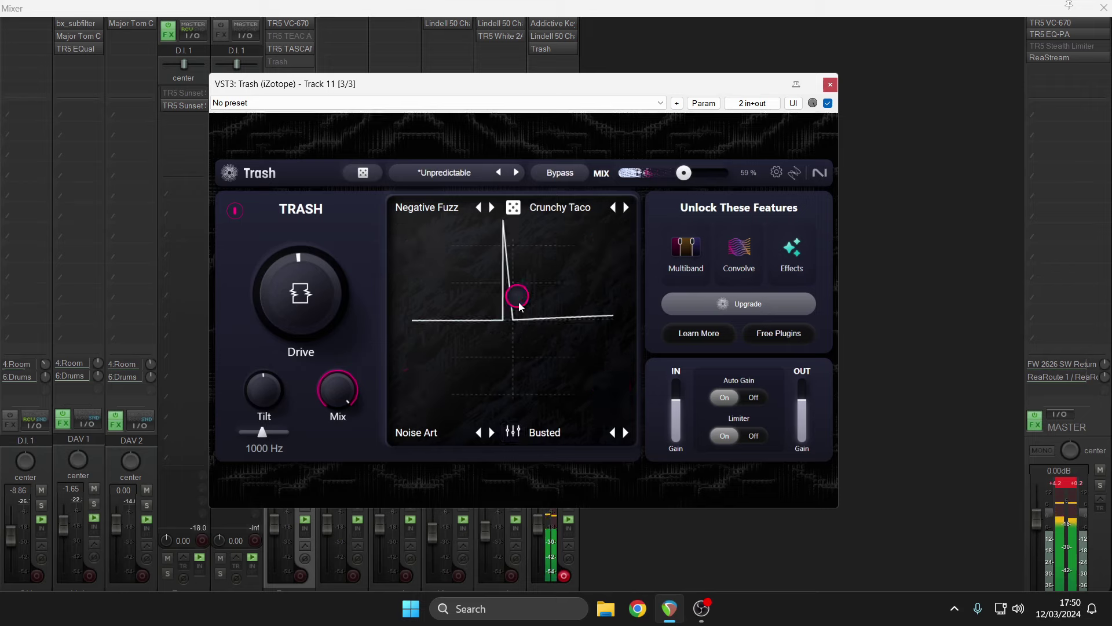
drag(519, 301, 435, 343)
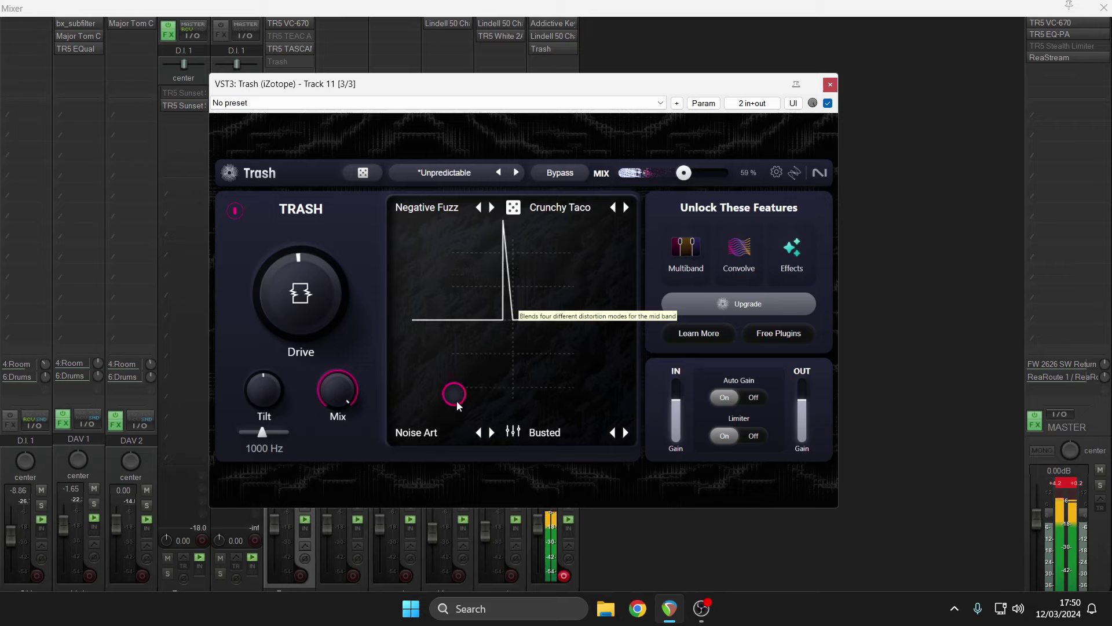
drag(457, 401, 458, 405)
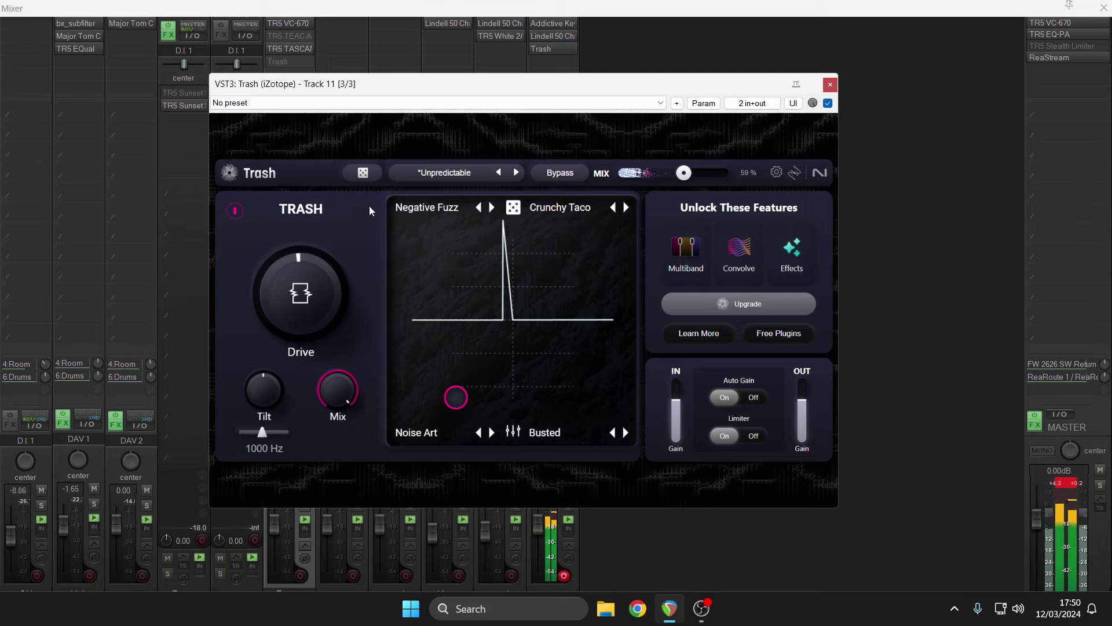
- Randomize the whole preset to a Low Blow variation and turn Auto Gain on
click(367, 176)
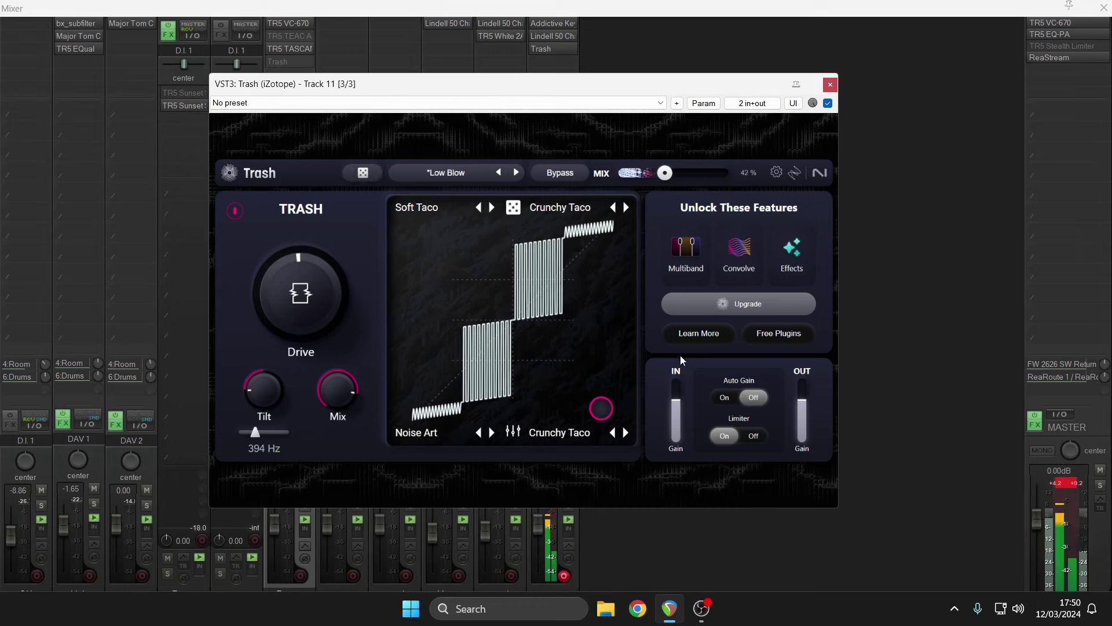
click(728, 399)
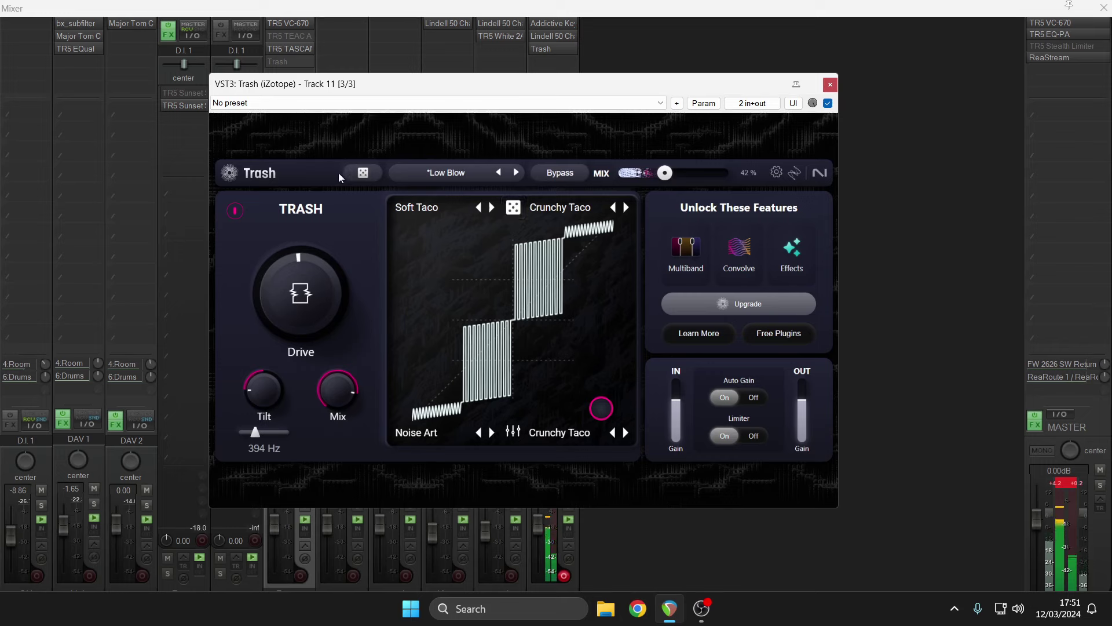
- Randomize the preset to Arpology with Auto Gain on, lowering the tilt slightly around a 5423 Hz centre frequency
click(367, 175)
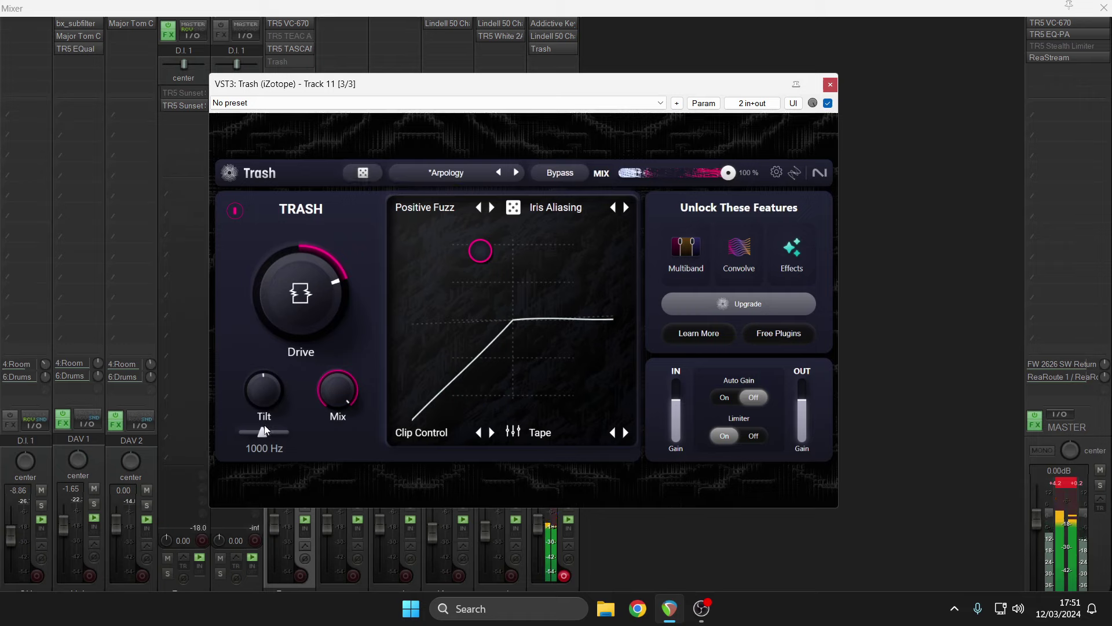
drag(257, 392, 282, 435)
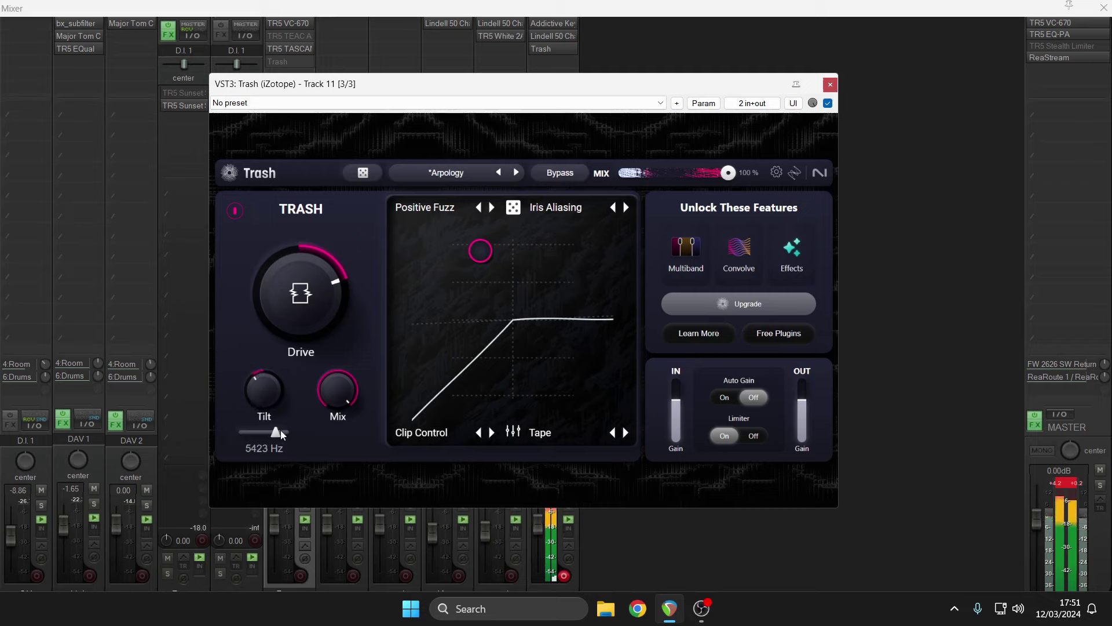
click(722, 398)
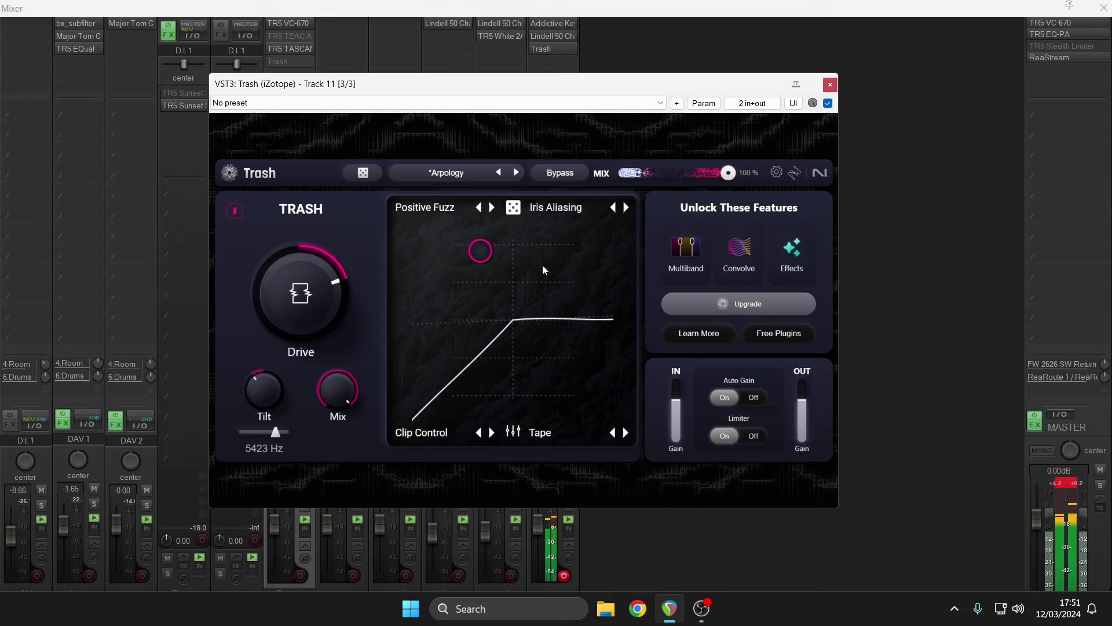
- Shift the blend fully to Iris Aliasing, and raise the drive beyond 0.92 with the tilt at -4.00
click(489, 252)
drag(503, 251, 615, 246)
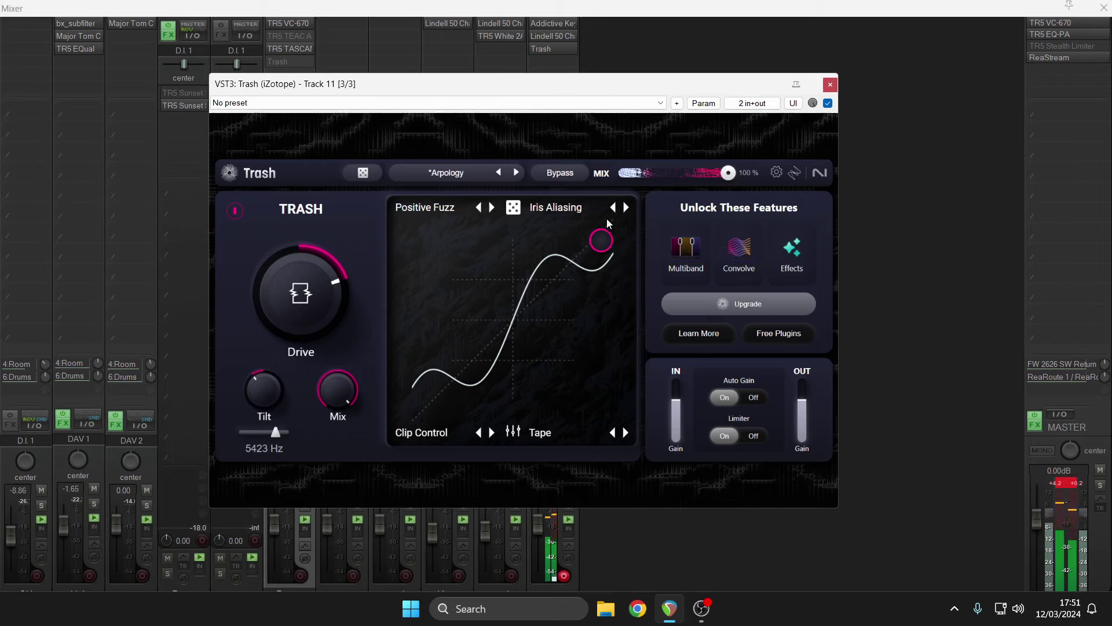
mouse_move(340, 290)
drag(345, 258, 347, 230)
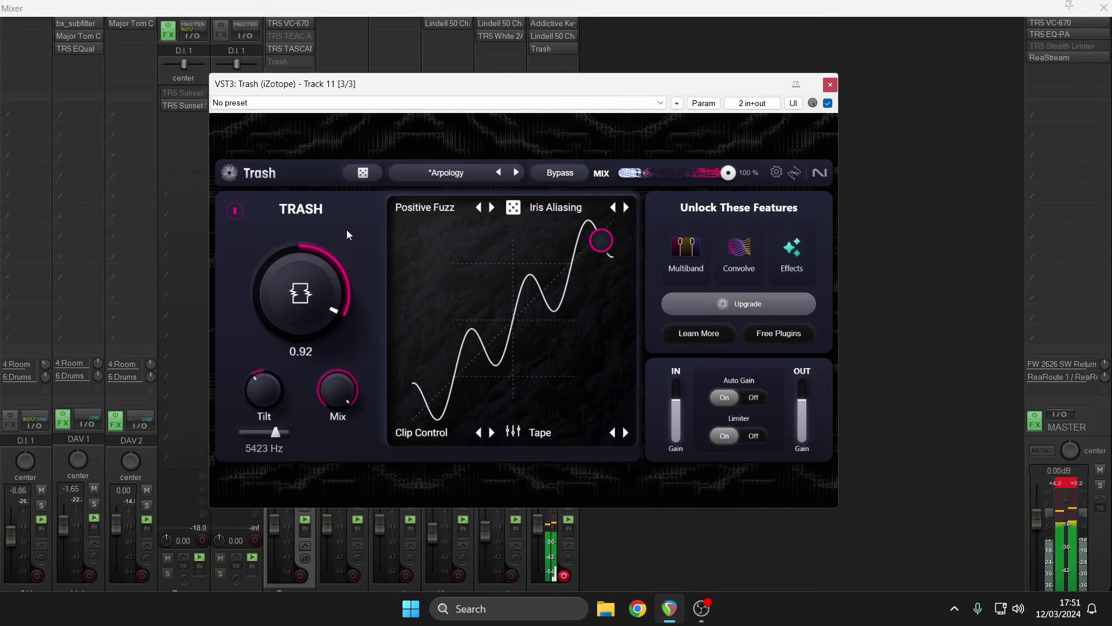
drag(276, 390, 271, 415)
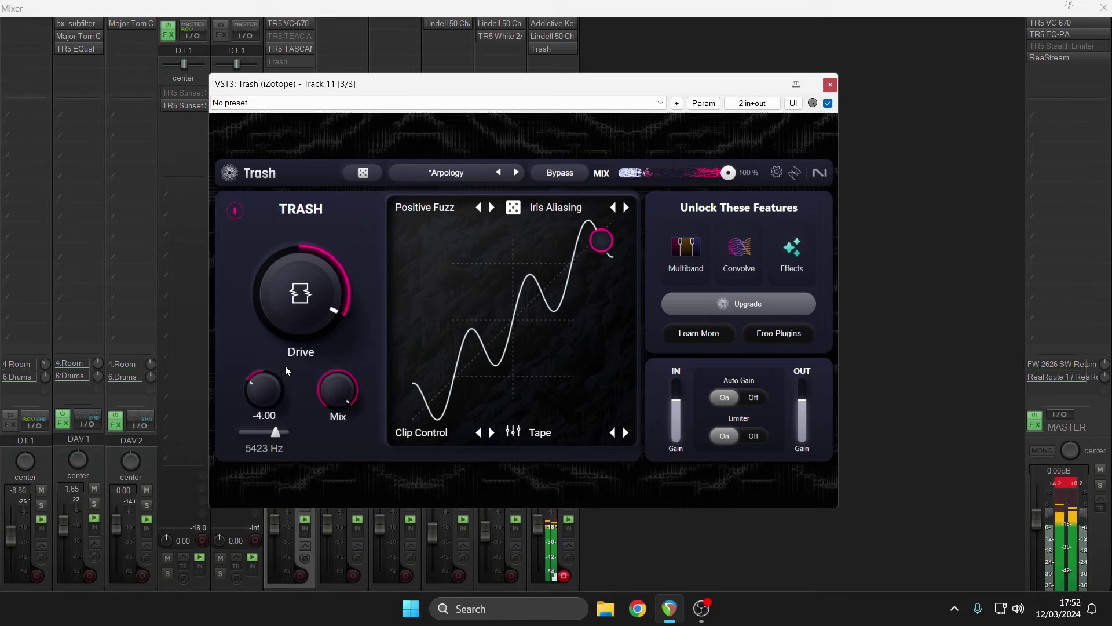
drag(297, 310, 300, 285)
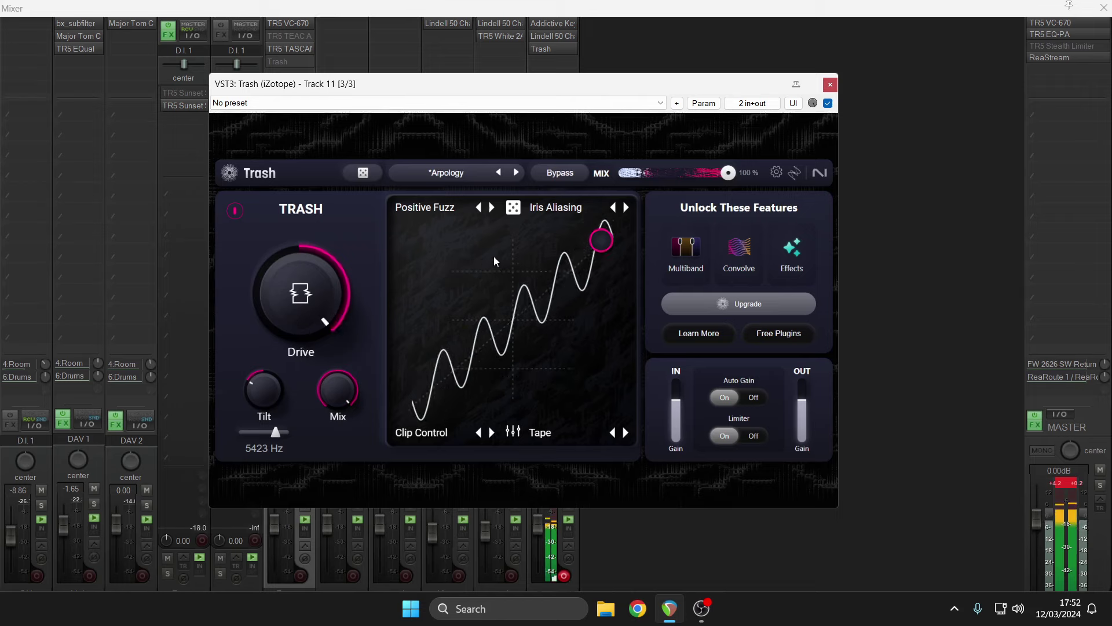
- Sweep the blend from Iris Aliasing past the centre towards Clip Control, ending between Clip Control and Positive Fuzz
drag(602, 240, 485, 337)
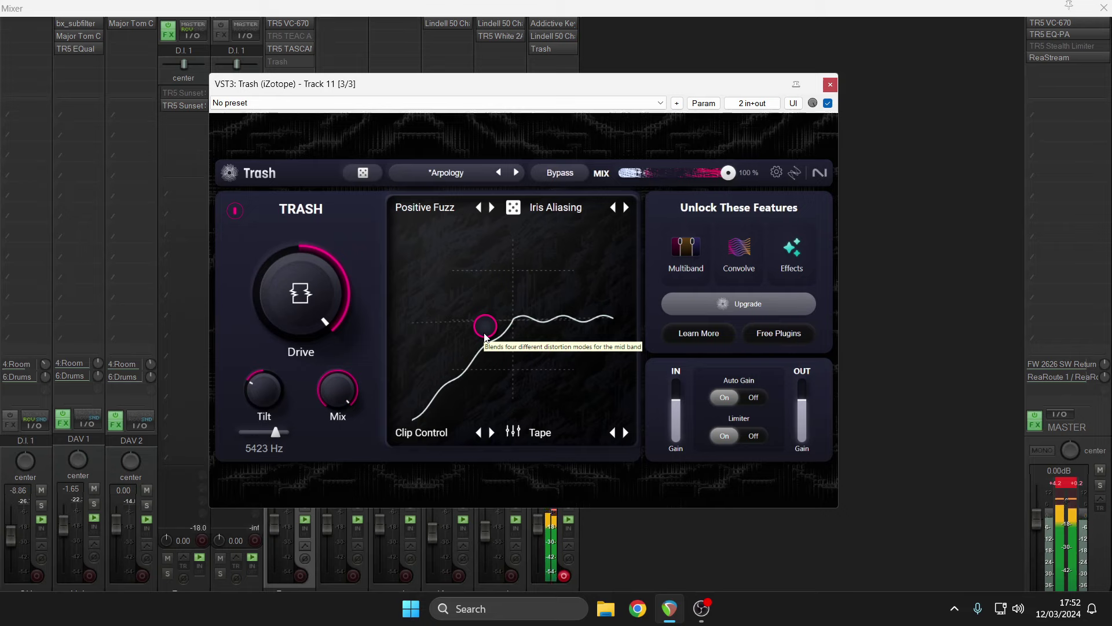
drag(484, 337, 433, 375)
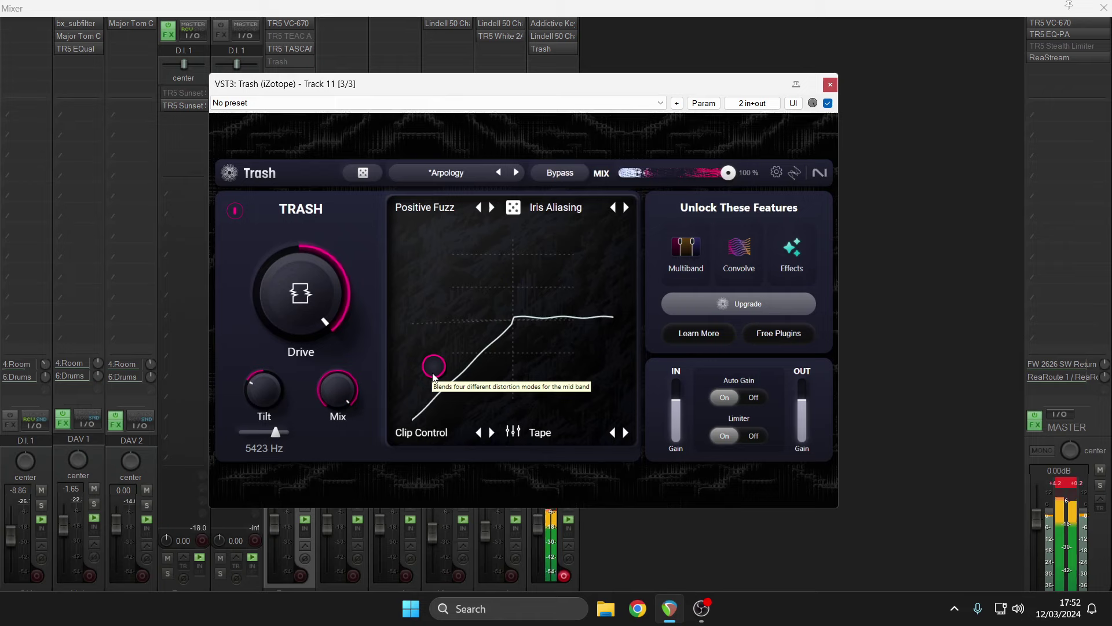
drag(434, 375, 427, 290)
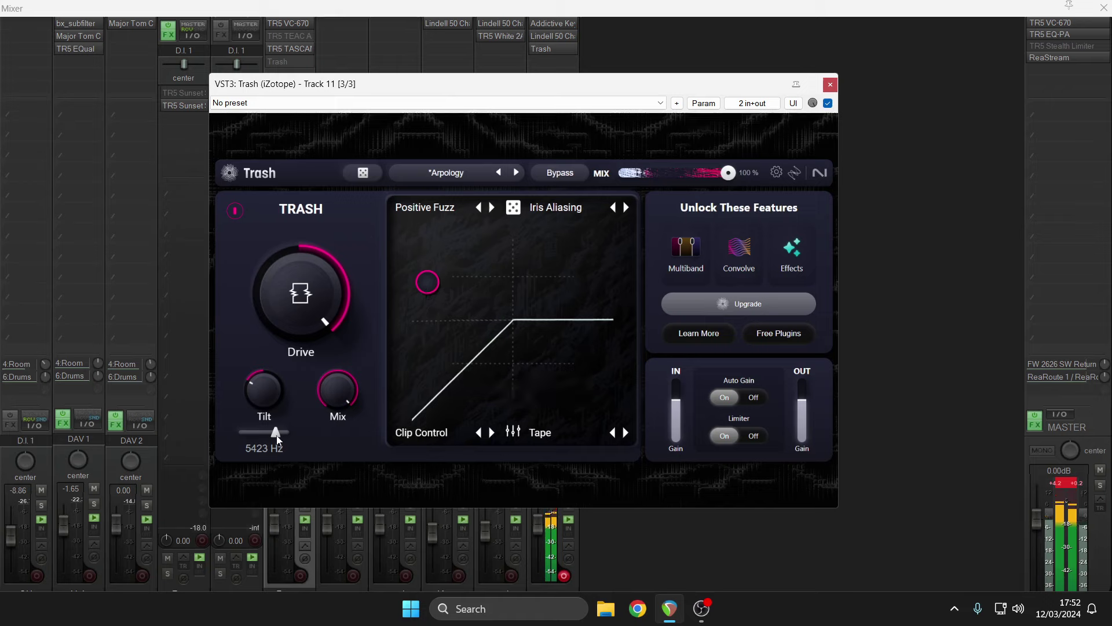
- Raise the tilt EQ's centre frequency to 13841 Hz and lower the distortion module's Mix below half
drag(277, 434, 288, 438)
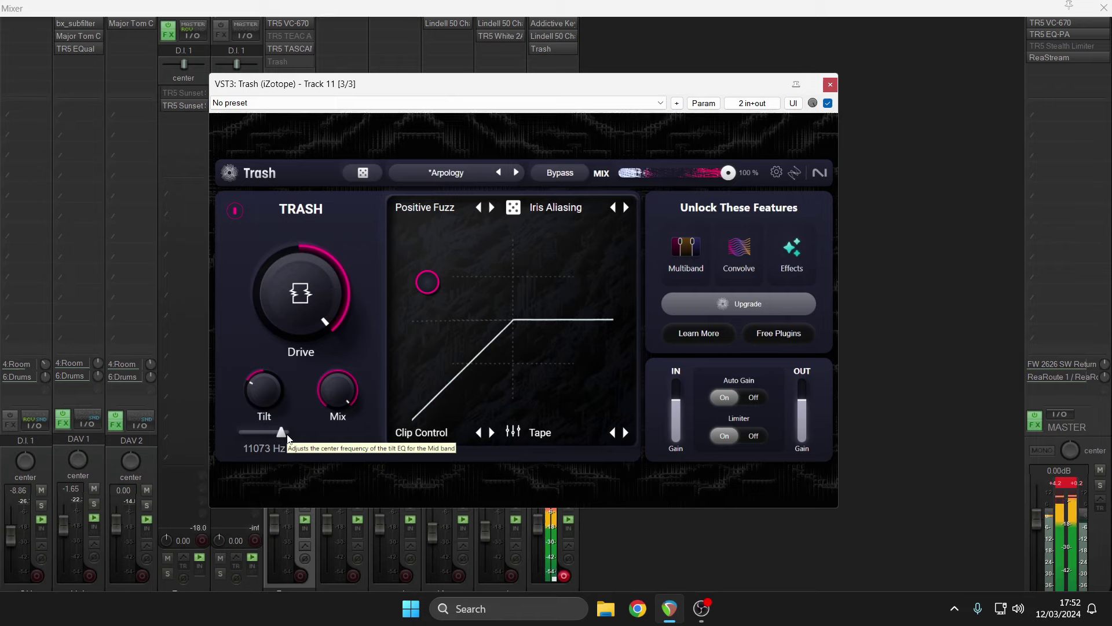
drag(288, 438, 290, 438)
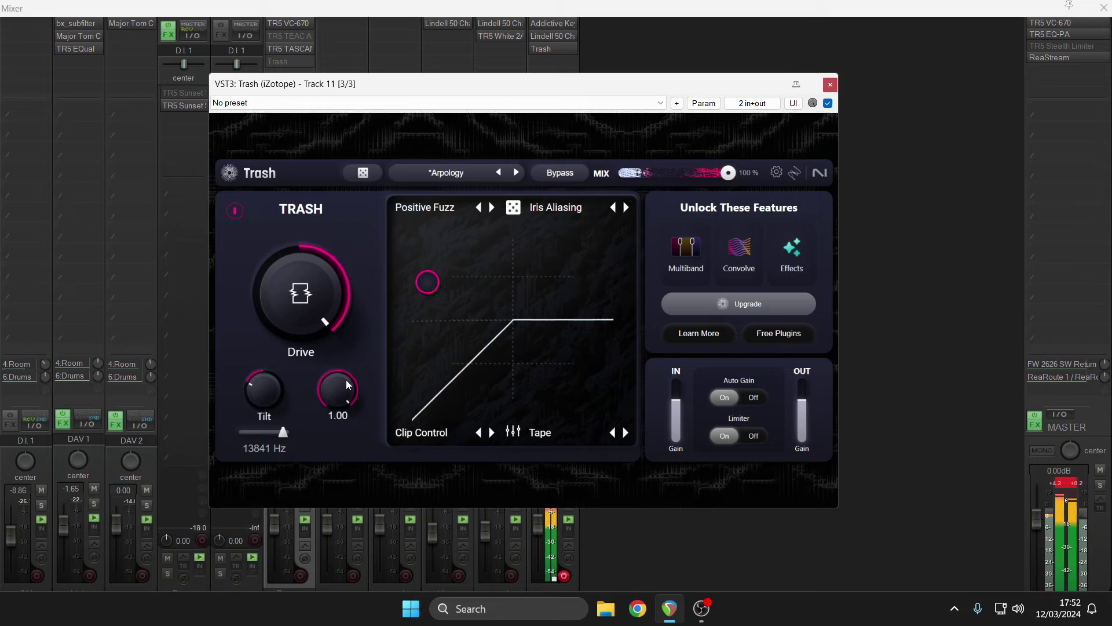
drag(345, 380, 325, 478)
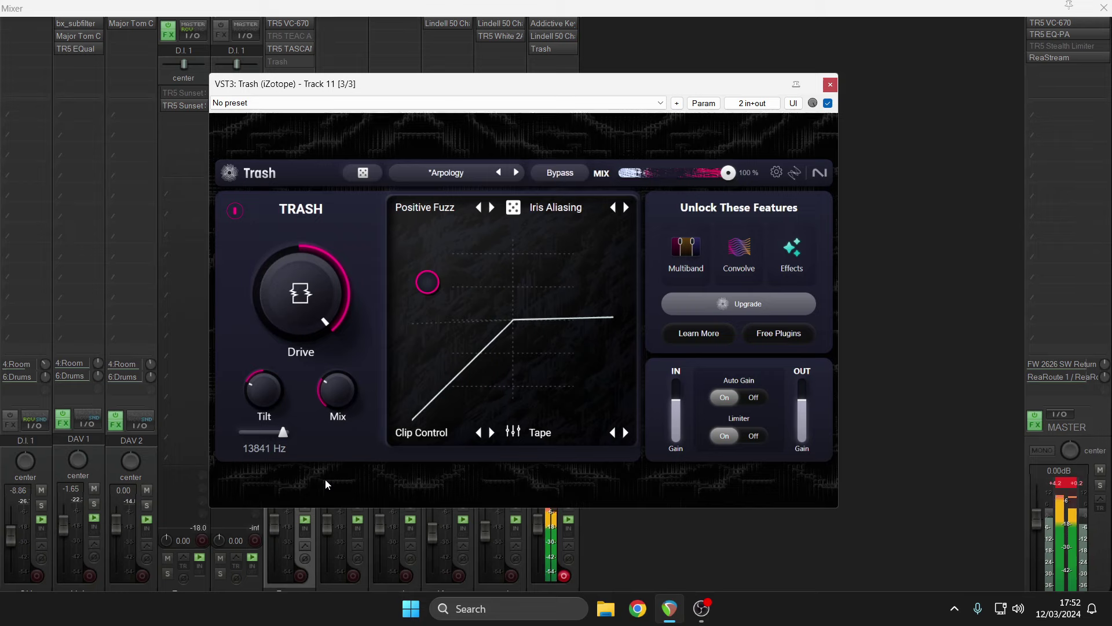
- Randomize the whole preset to a Somewhat Guey variation and turn Auto Gain on
click(363, 173)
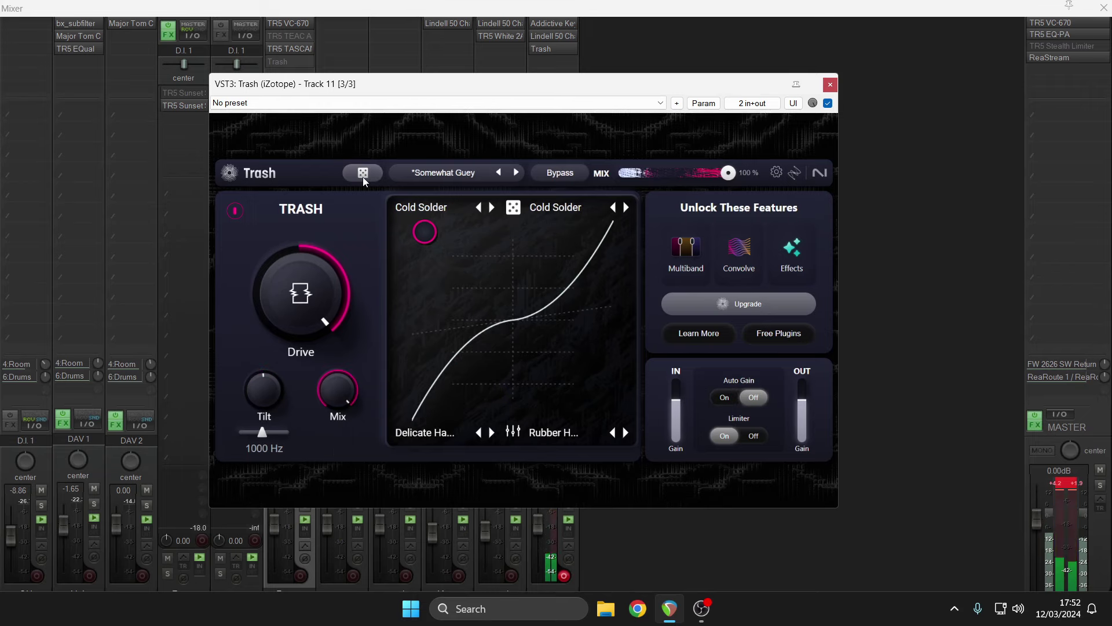
click(726, 397)
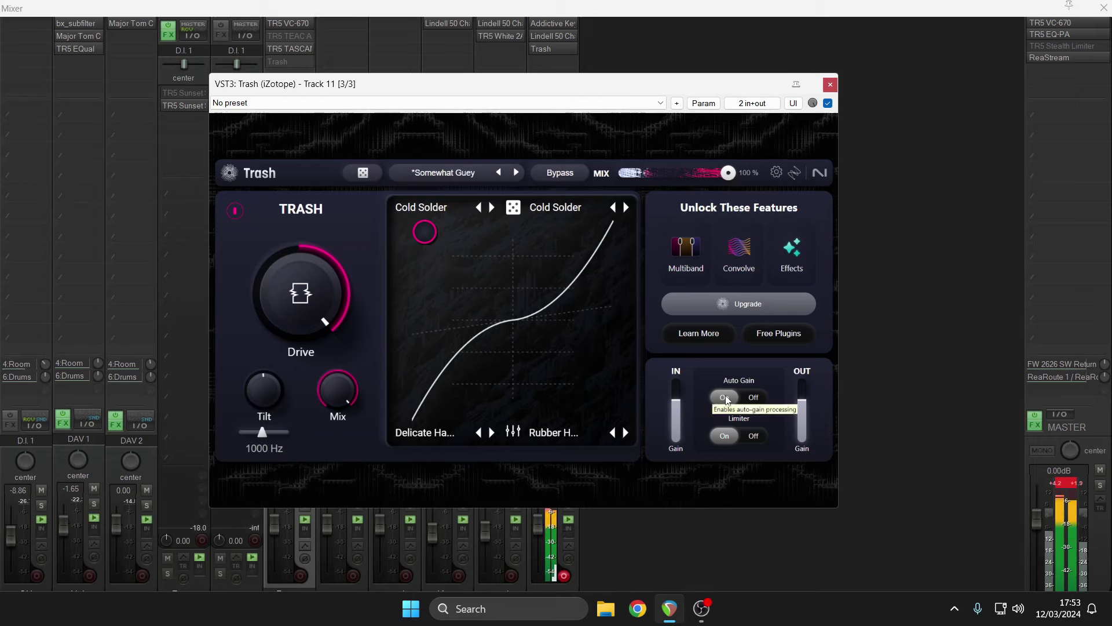